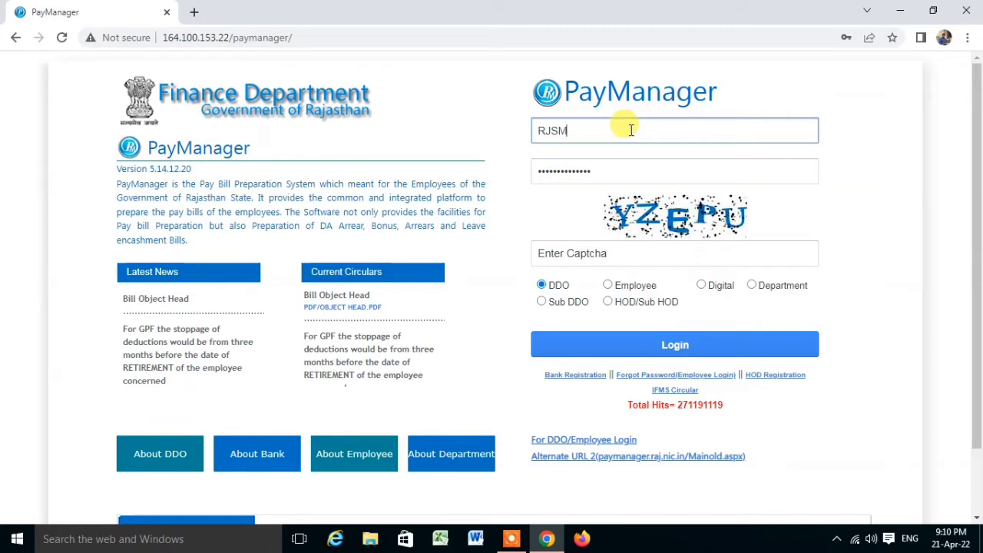
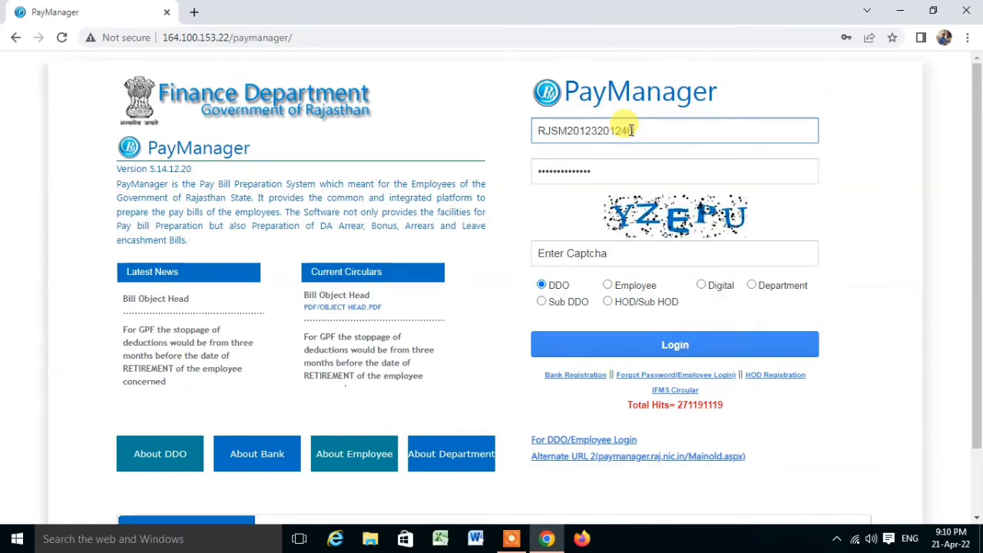
# Step: Enter the user ID and account password, then submit the login
pyautogui.press('Tab')
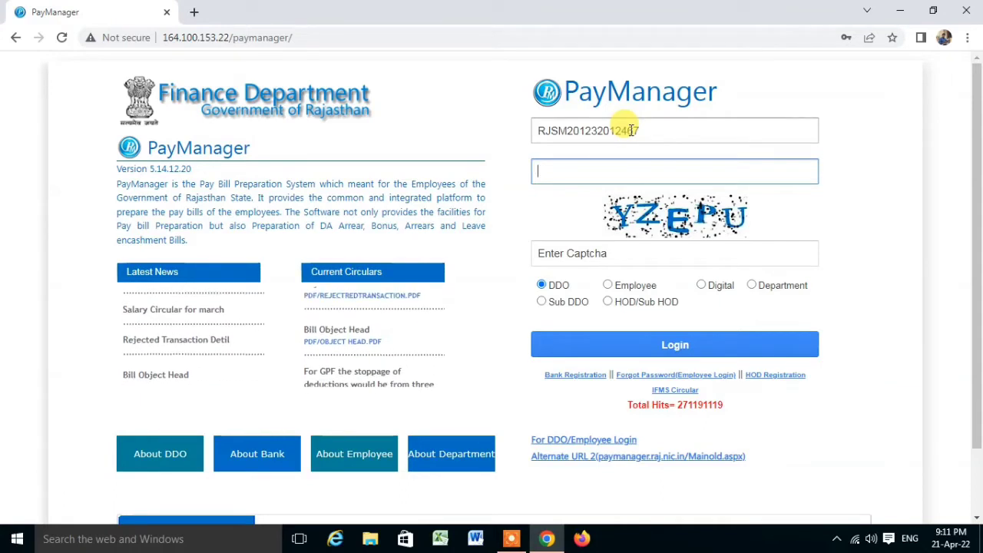
pyautogui.press('Return')
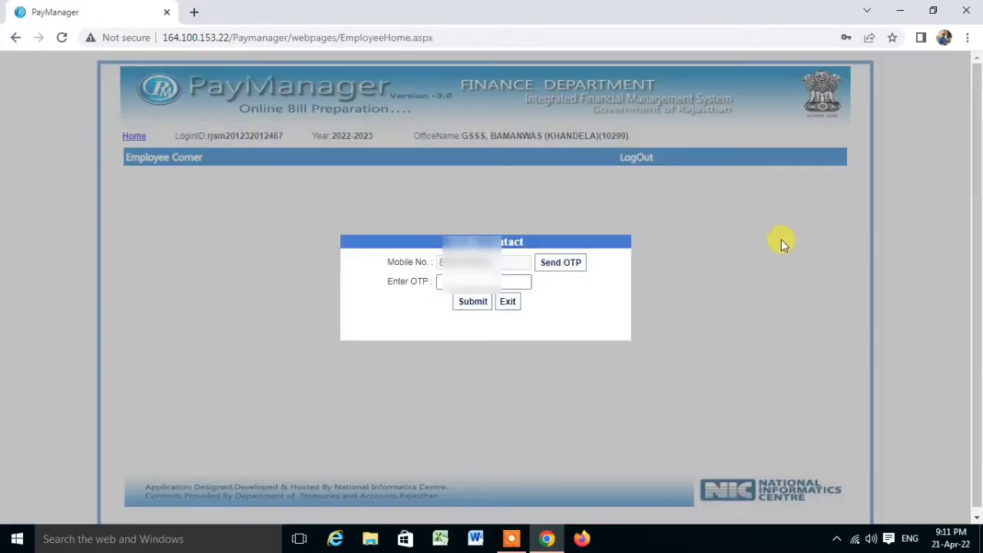
# Step: Request a one-time code to the mobile and submit the received OTP
pyautogui.click(570, 263)
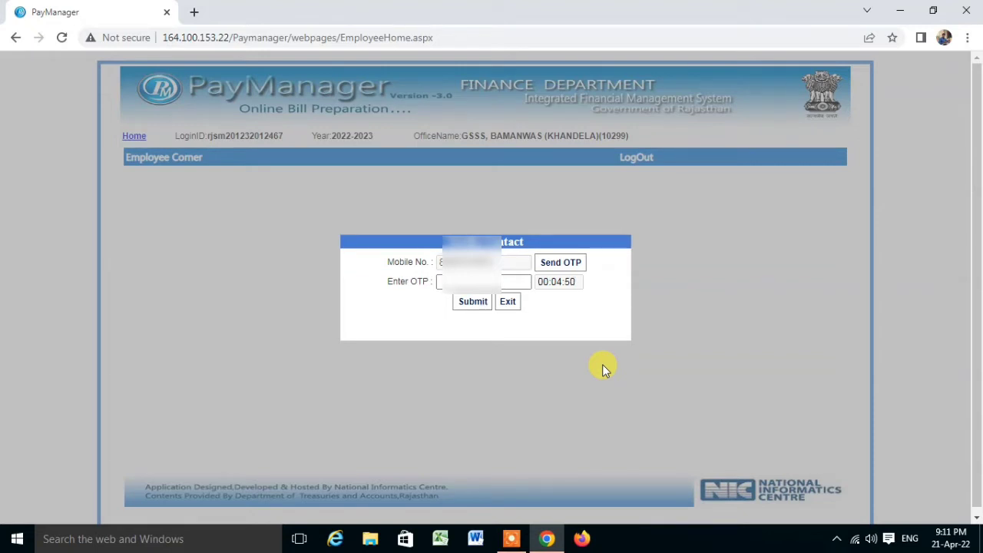
pyautogui.click(469, 301)
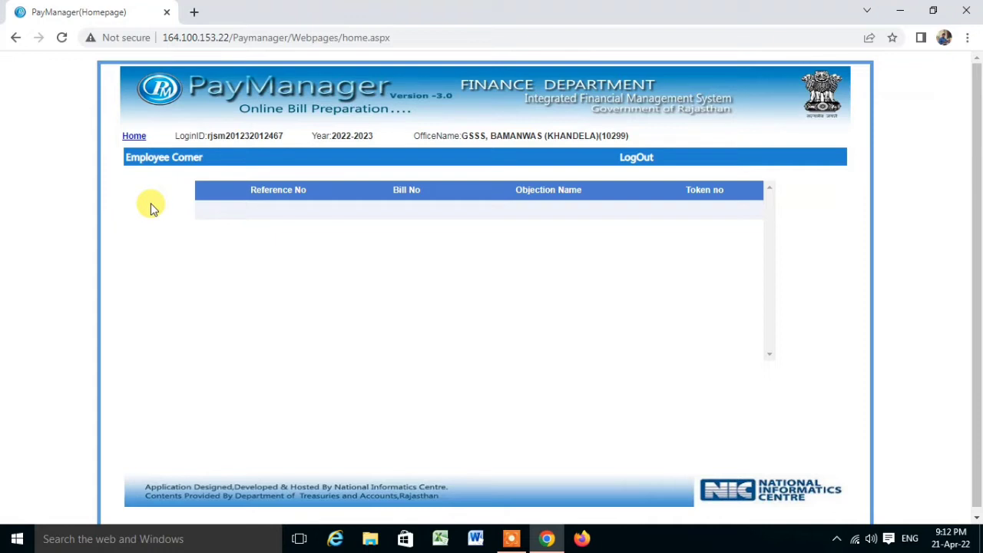
# Step: Go to Employee Corner > TA Medical Bills > Employee TA Bill
pyautogui.moveTo(139, 159)
pyautogui.moveTo(163, 219)
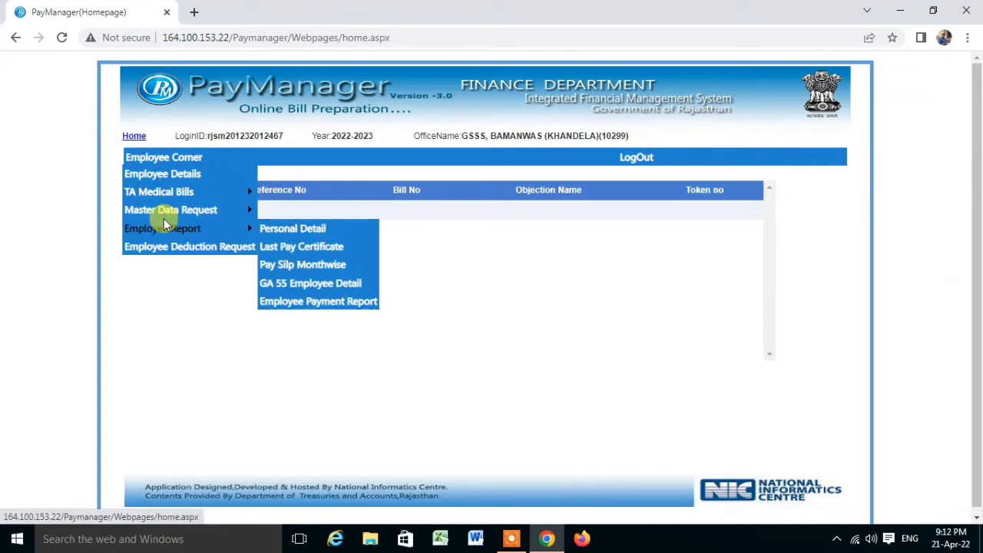
pyautogui.moveTo(156, 193)
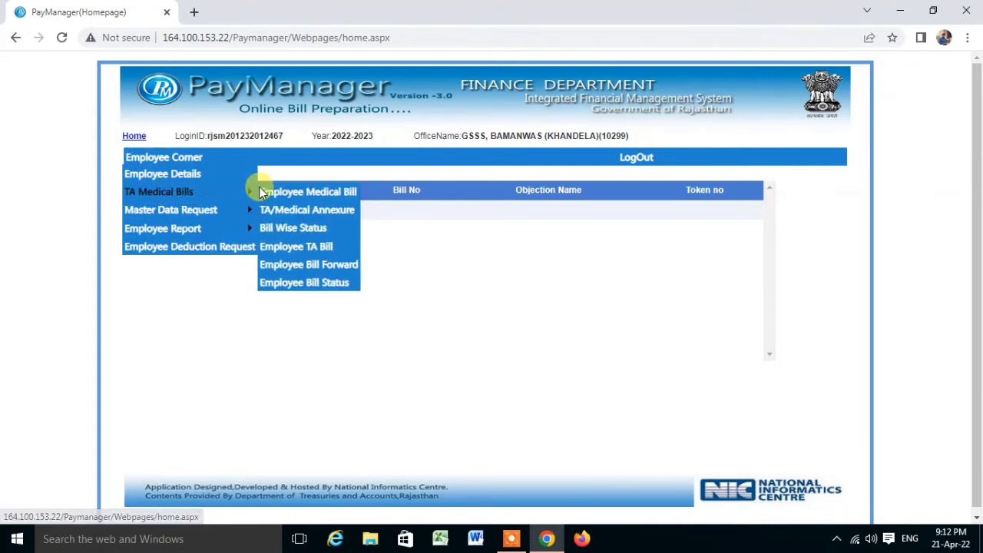
pyautogui.click(298, 245)
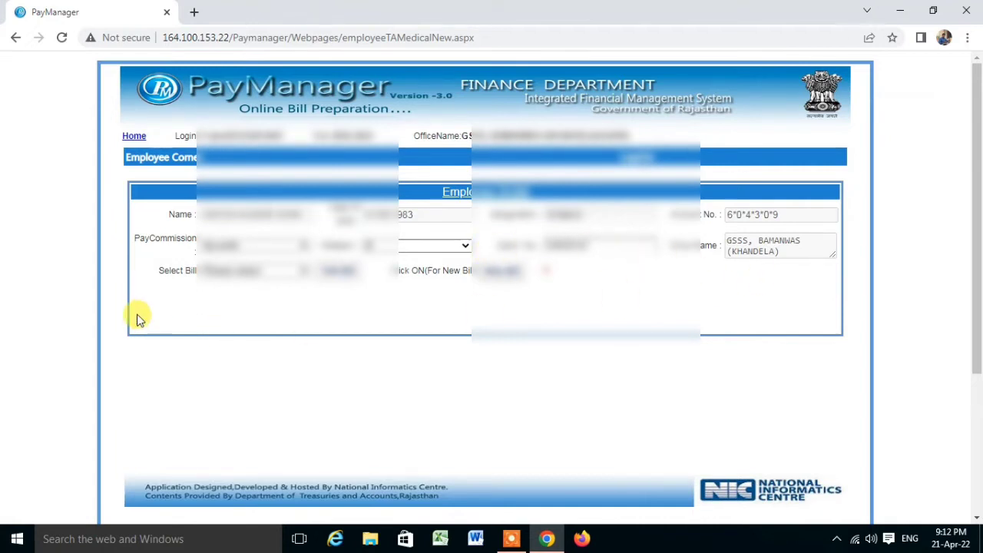
# Step: Select the existing travel bill and open it for editing in the allowance form
pyautogui.click(303, 269)
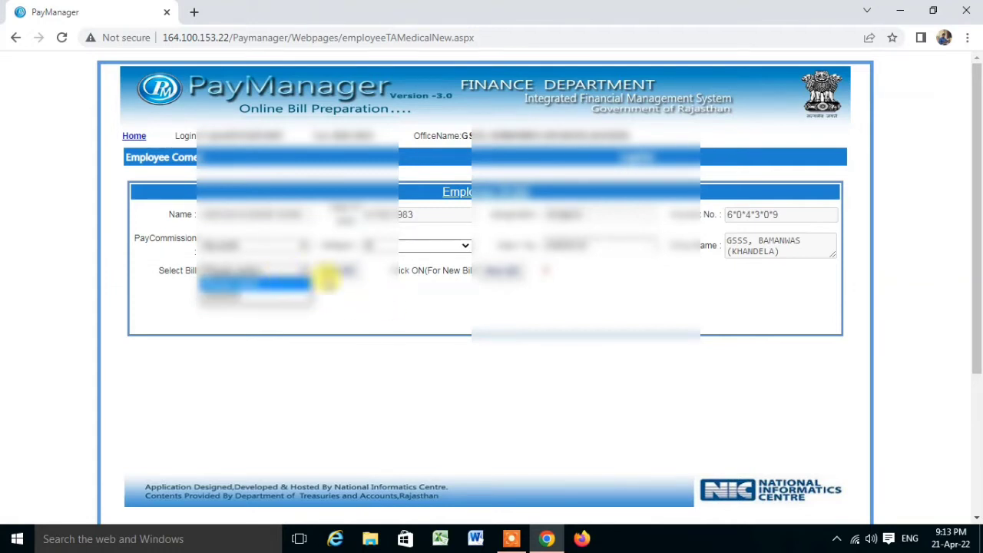
pyautogui.click(384, 306)
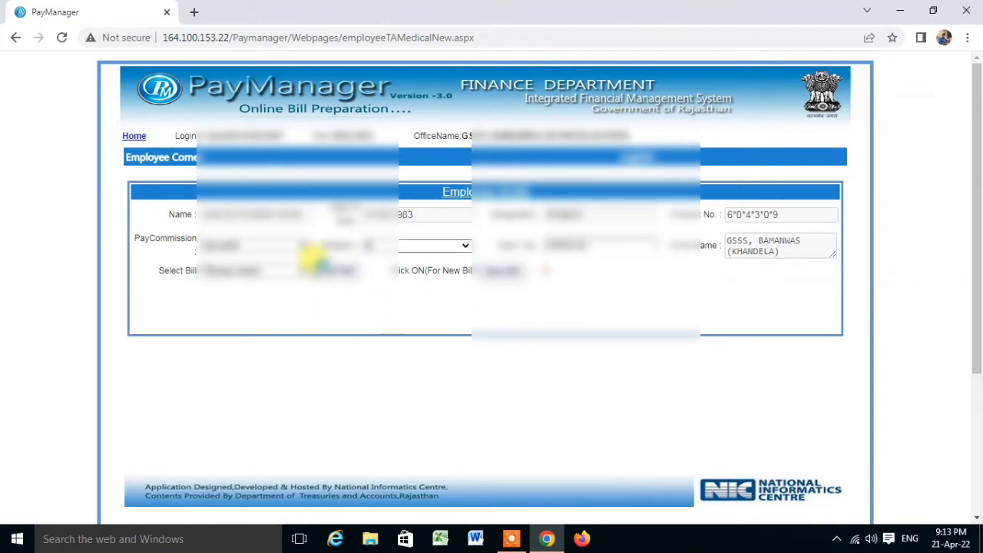
pyautogui.click(304, 267)
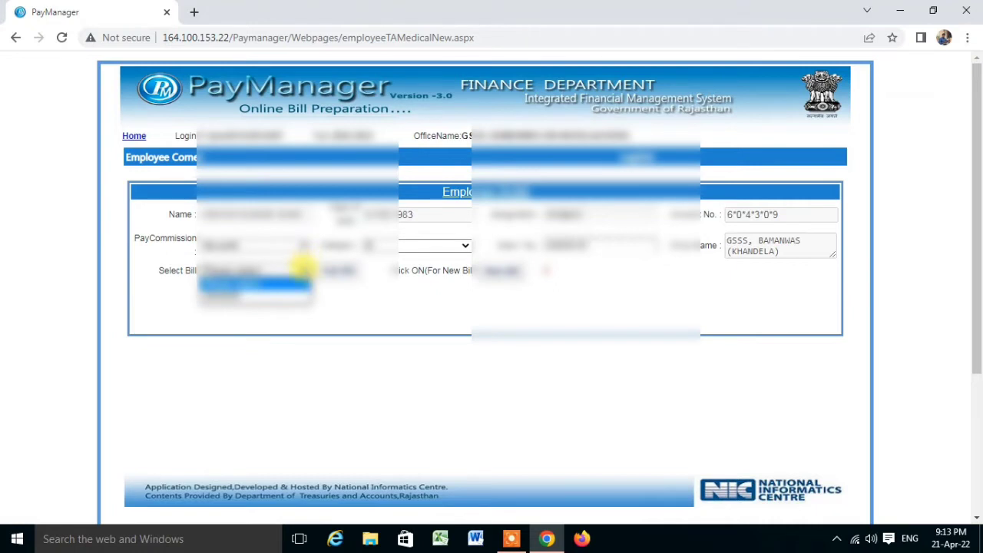
pyautogui.click(236, 296)
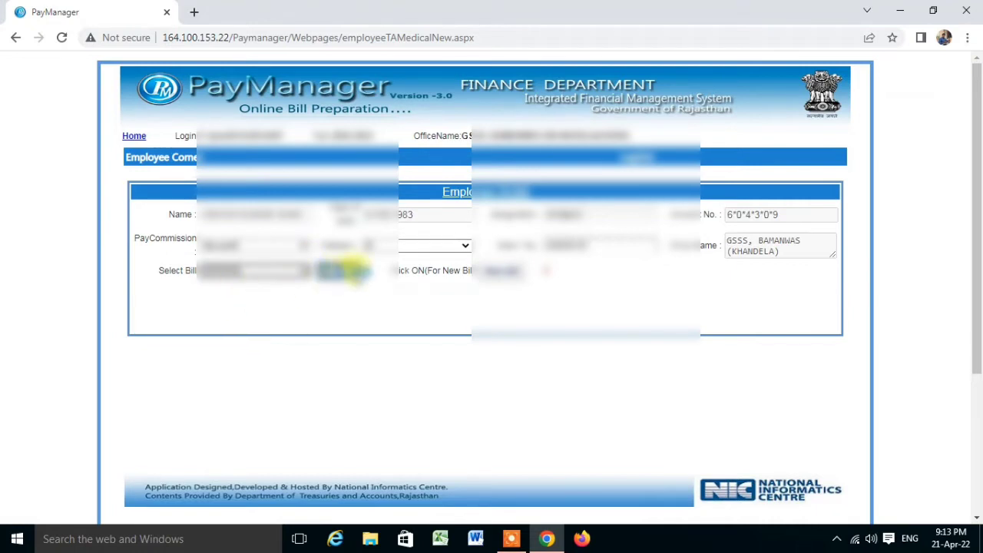
pyautogui.click(338, 270)
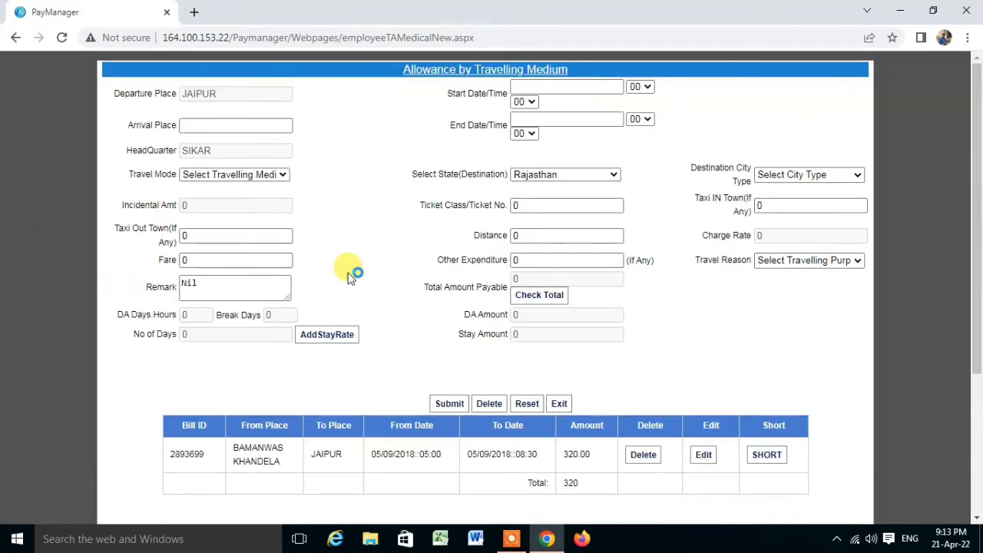
pyautogui.scroll(-3, 665, 381)
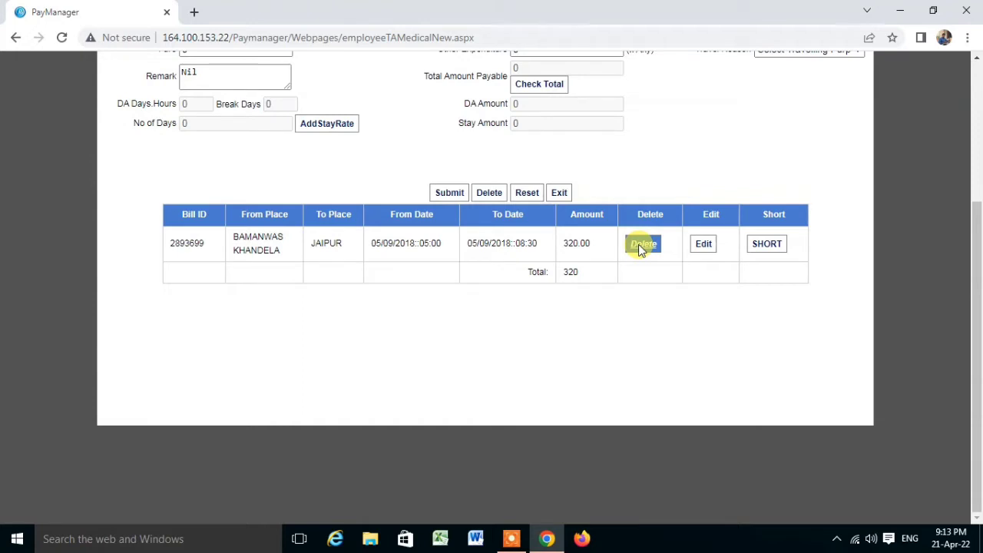
pyautogui.scroll(2, 638, 245)
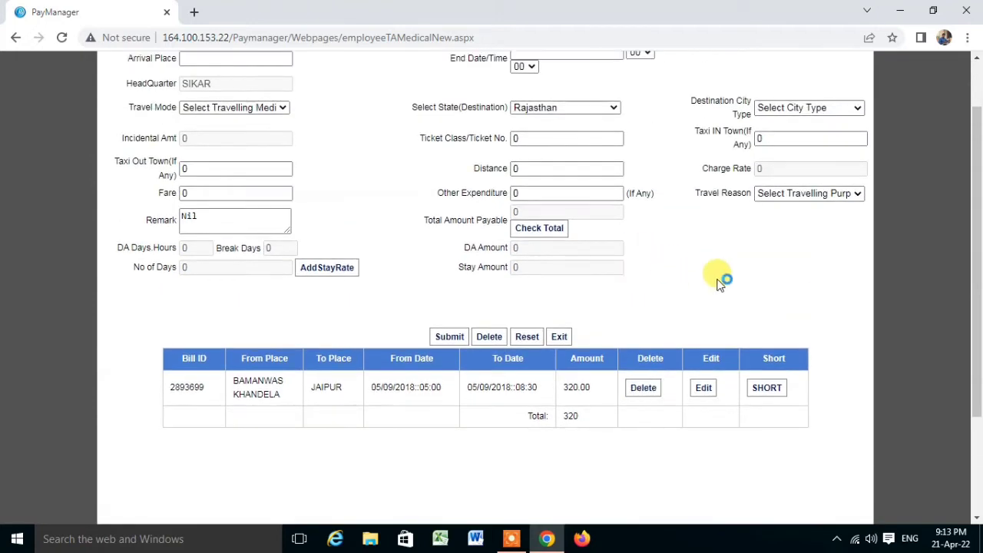
pyautogui.scroll(1, 561, 261)
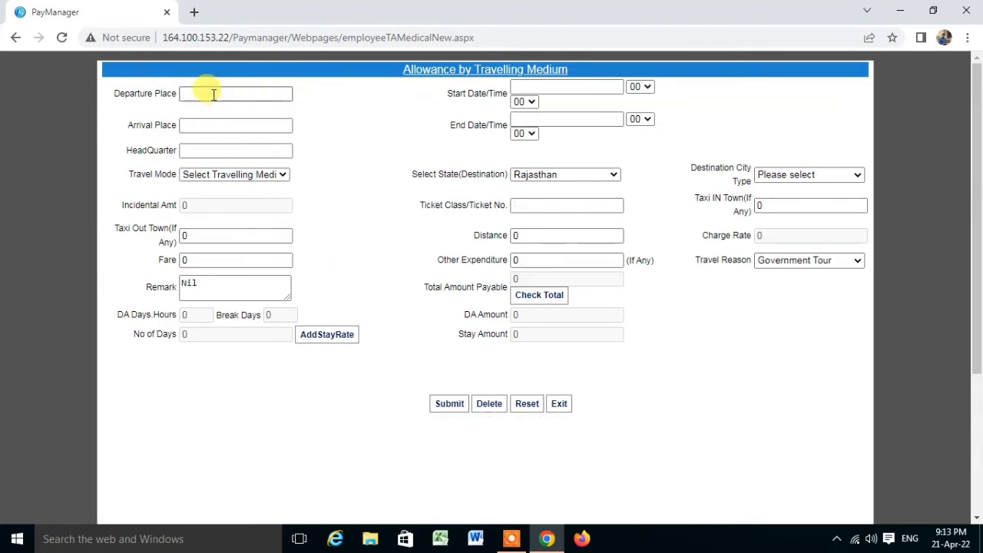
# Step: Set departure place KHANDELA, starting 17/04/2022 at hour 07
pyautogui.click(213, 95)
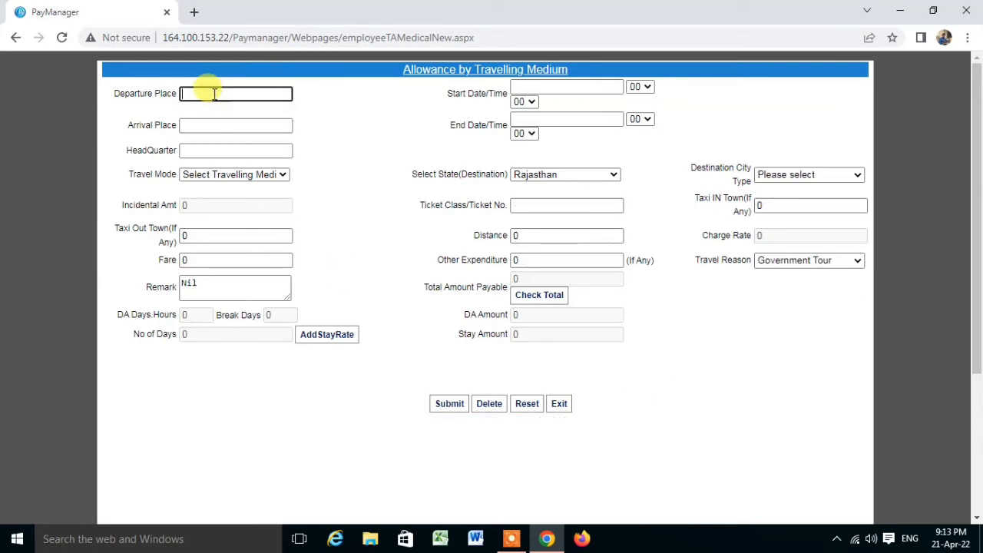
pyautogui.write('KHANDELA')
pyautogui.click(388, 140)
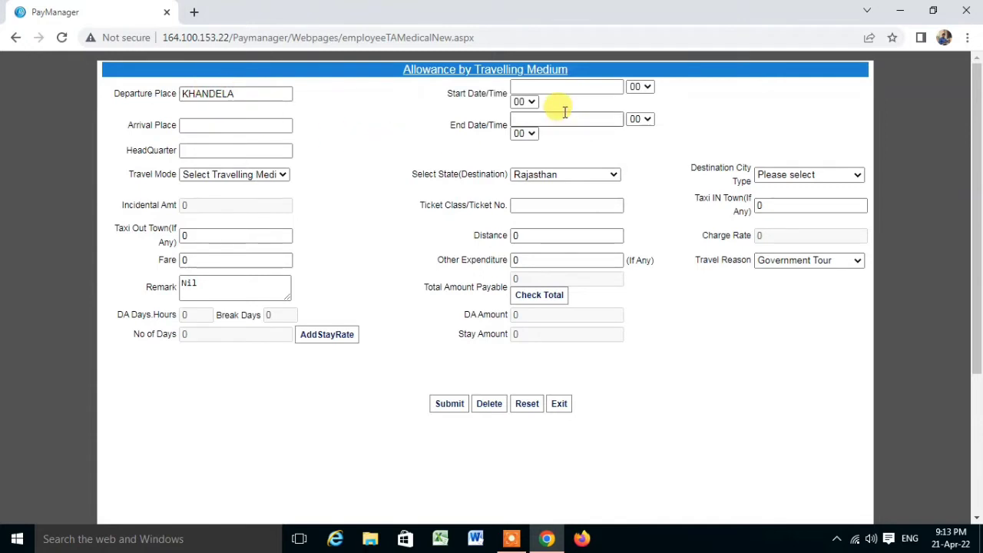
pyautogui.click(589, 86)
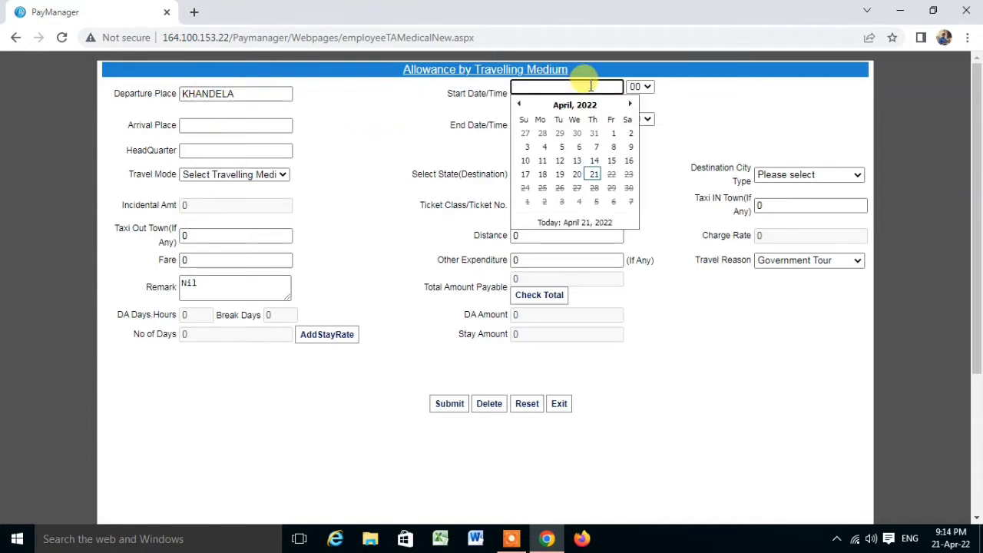
pyautogui.click(526, 174)
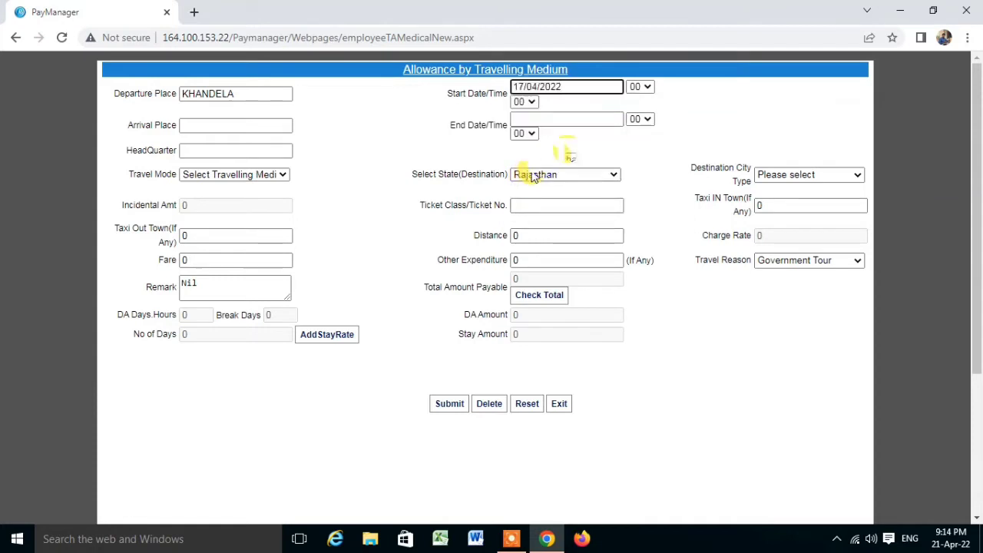
pyautogui.click(640, 87)
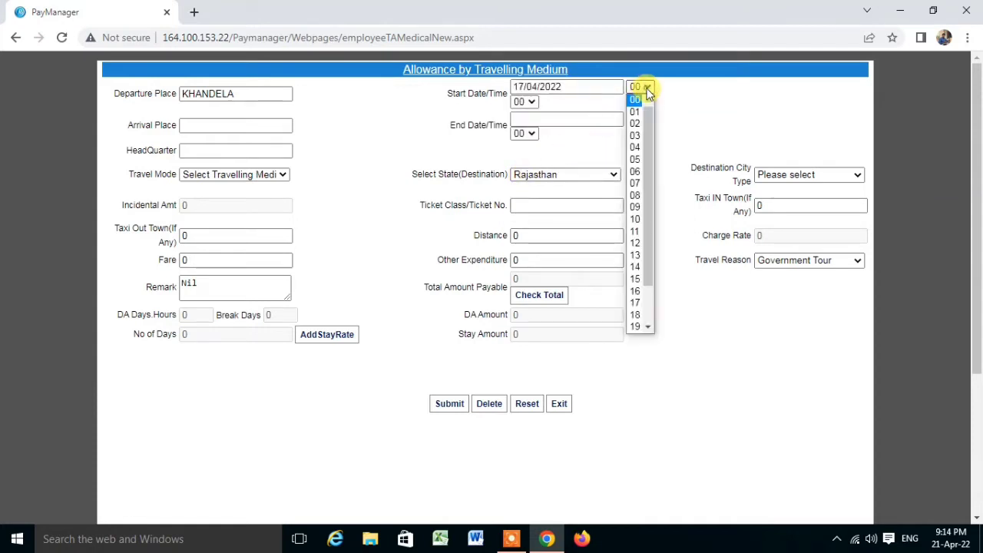
pyautogui.click(636, 182)
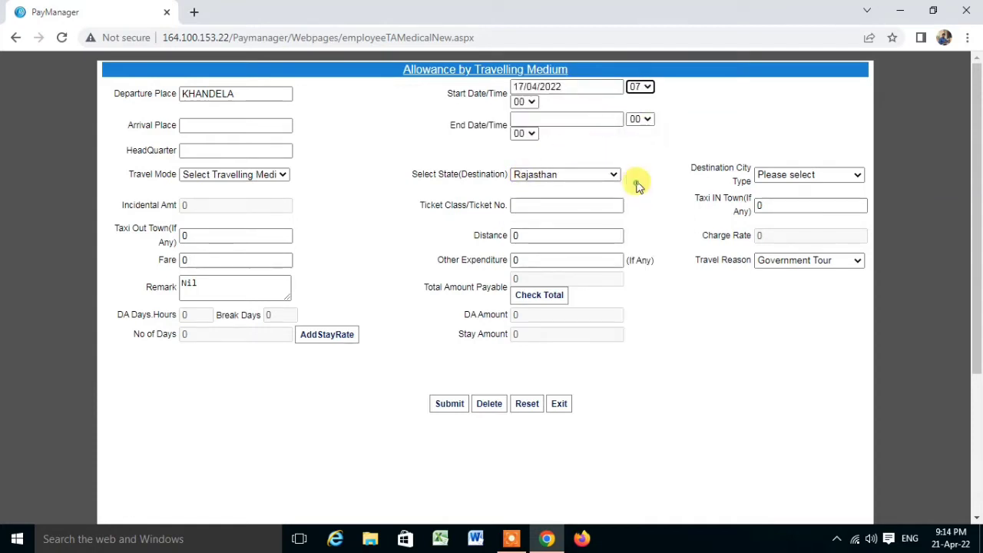
# Step: Set arrival place JAIPUR, ending 17/04/2022 at hour 10
pyautogui.click(219, 125)
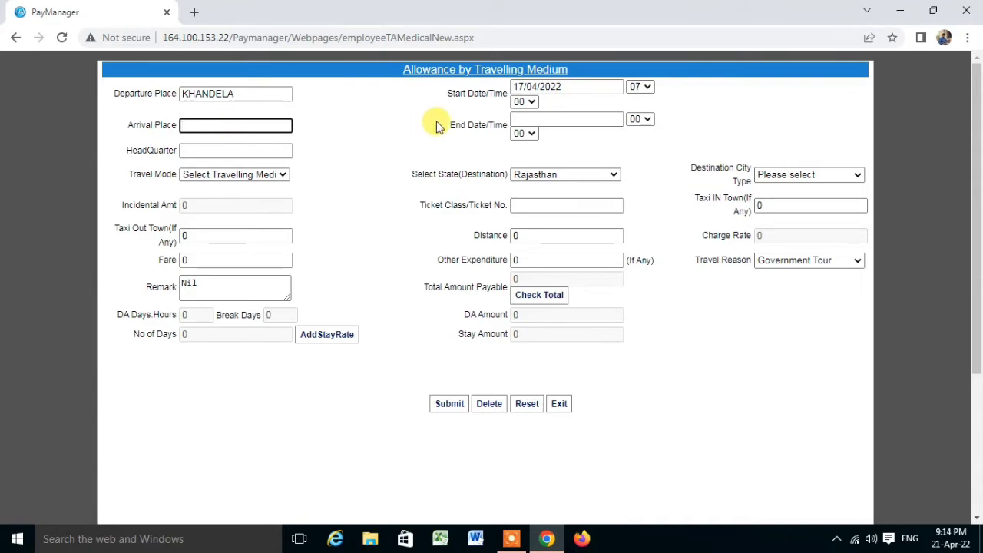
pyautogui.write('JAIPUR')
pyautogui.click(347, 155)
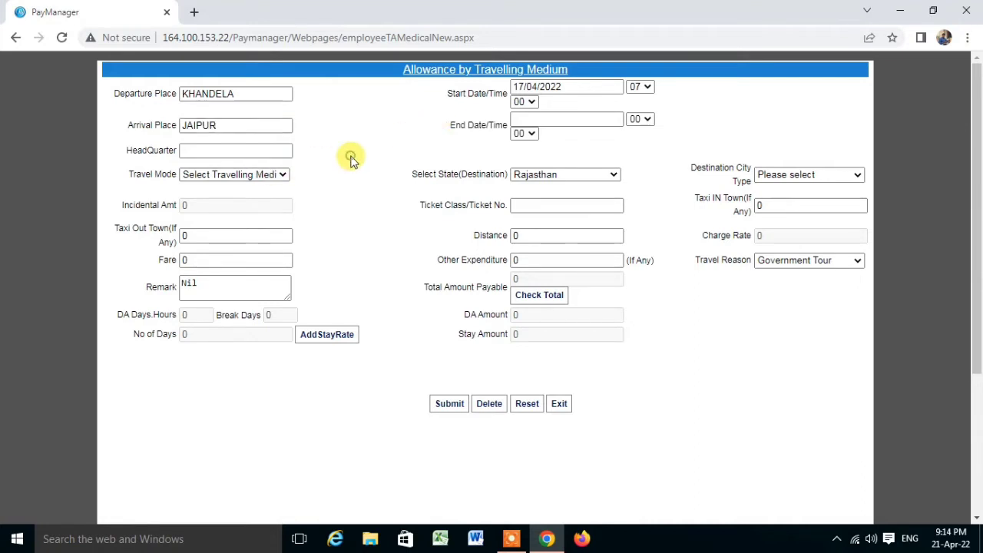
pyautogui.click(605, 120)
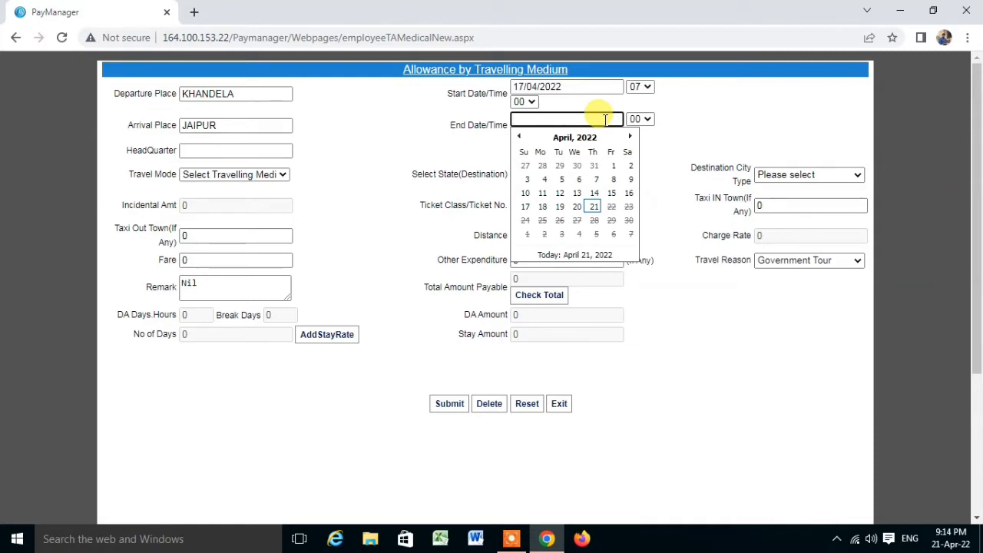
pyautogui.click(526, 207)
pyautogui.click(648, 121)
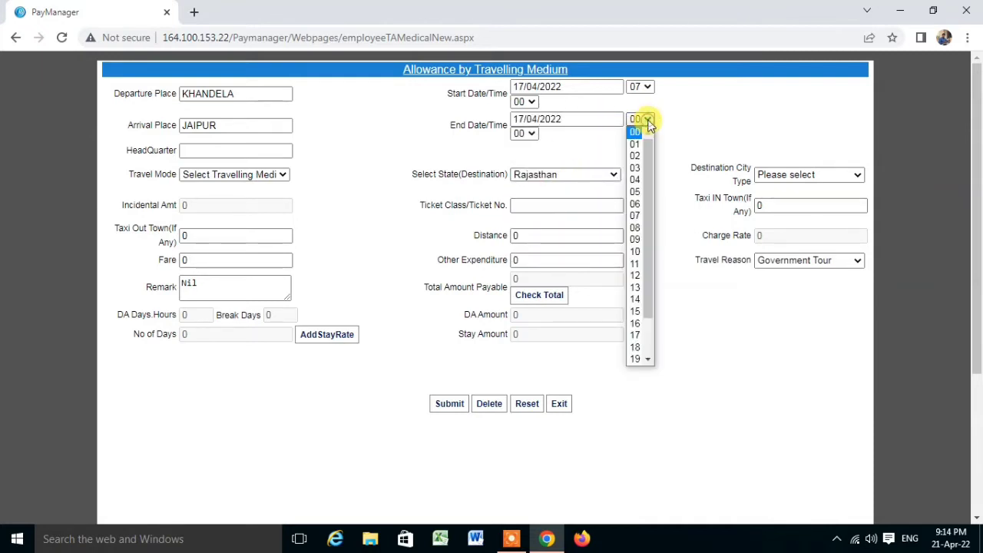
pyautogui.click(634, 251)
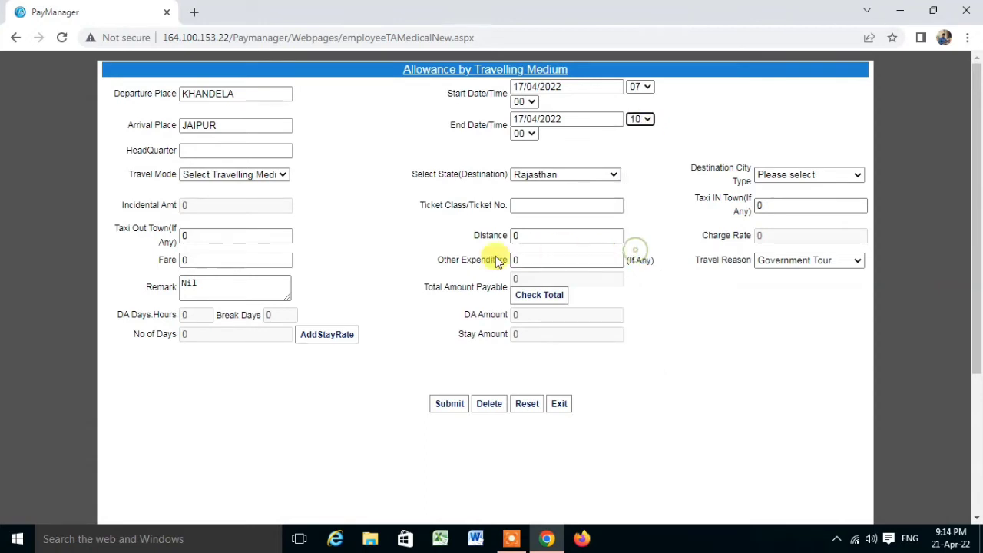
# Step: Set headquarter KHANDELA and travel mode Bus
pyautogui.click(222, 152)
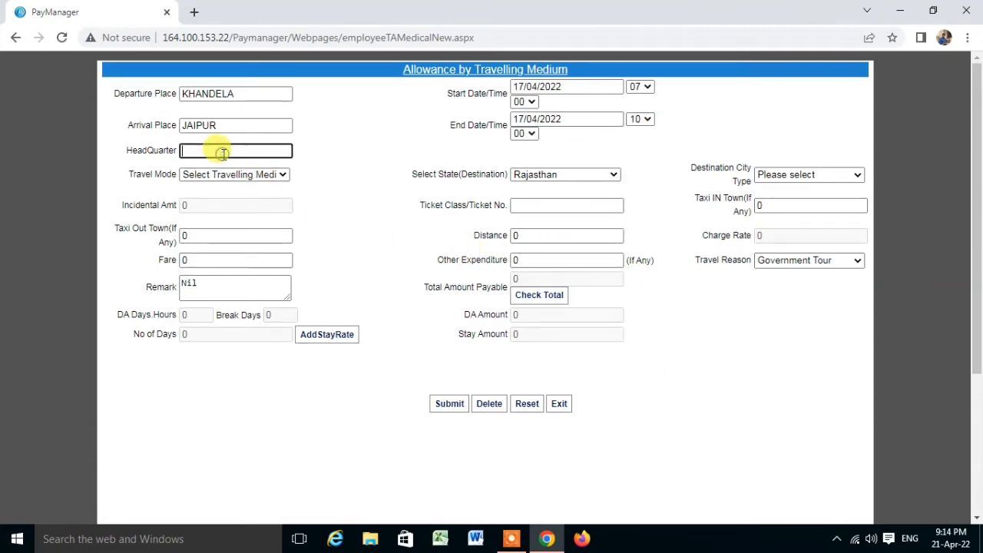
pyautogui.write('KHANDELA')
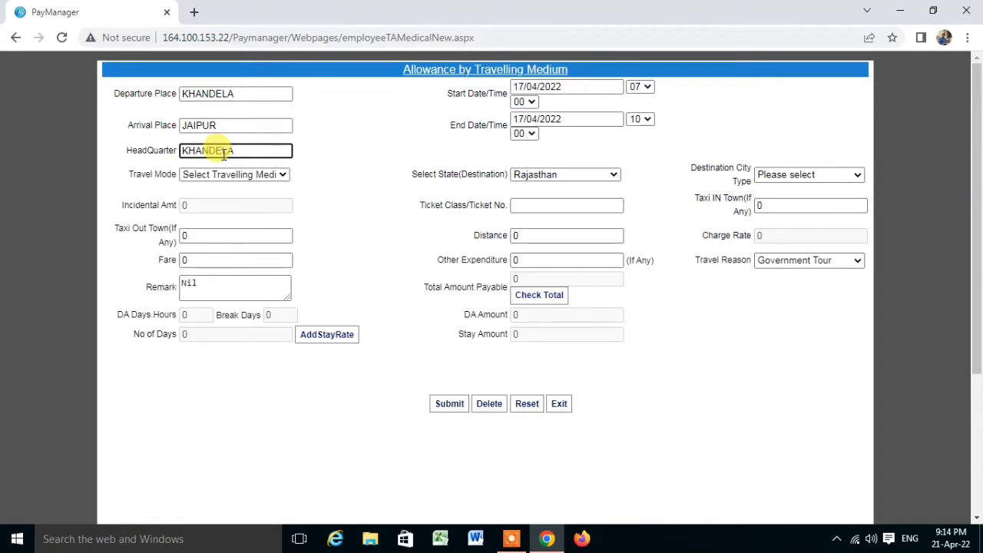
pyautogui.click(432, 203)
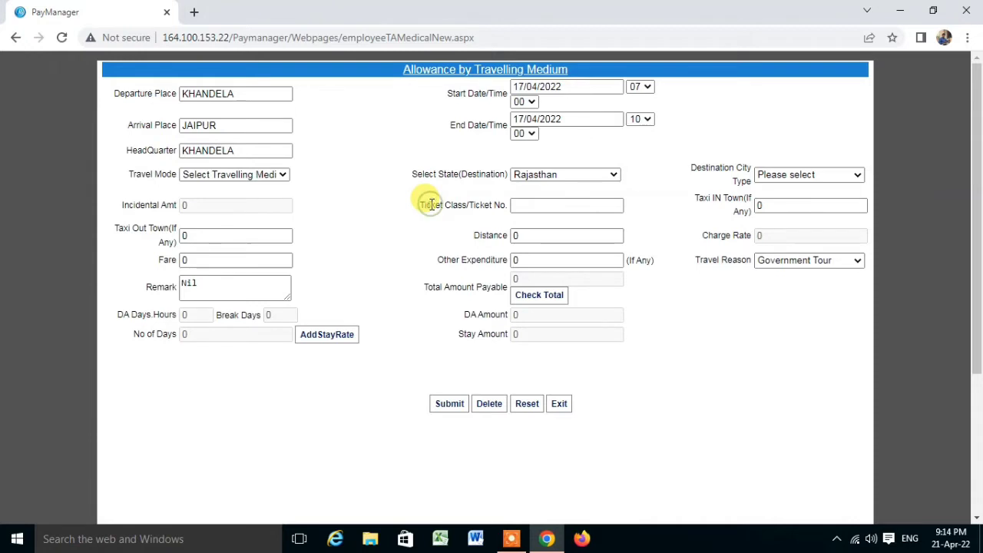
pyautogui.click(214, 175)
pyautogui.click(203, 199)
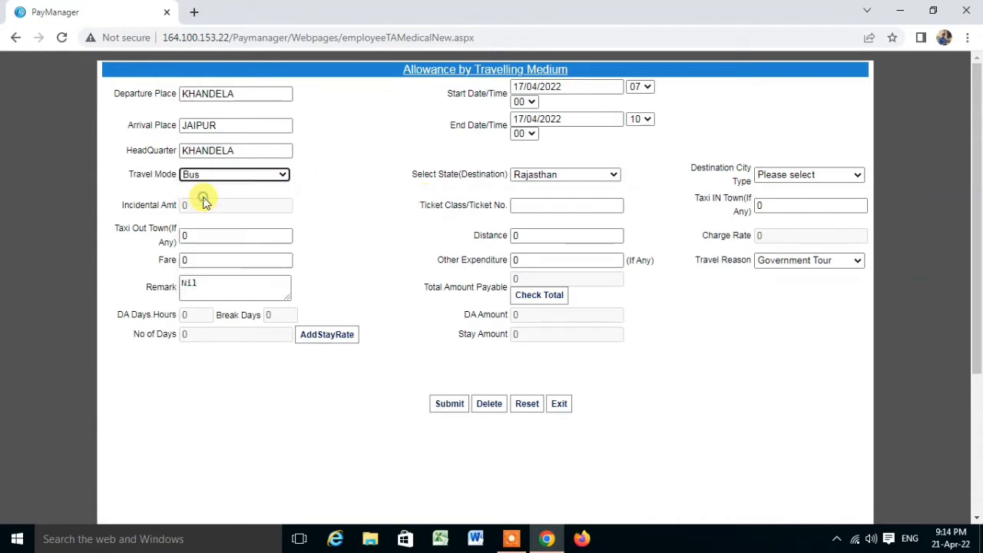
pyautogui.click(278, 176)
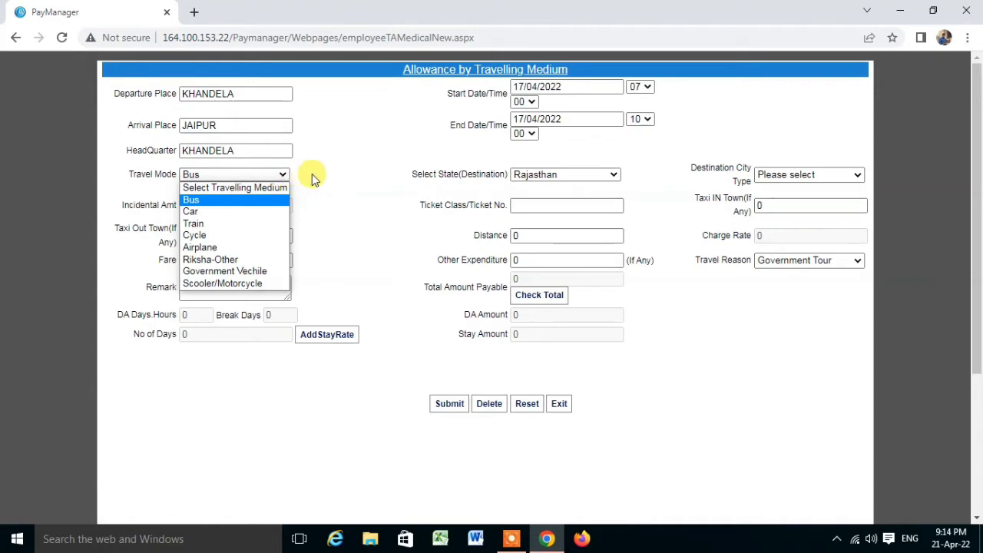
pyautogui.click(348, 177)
# Step: Set the destination city type to State Captial
pyautogui.click(818, 182)
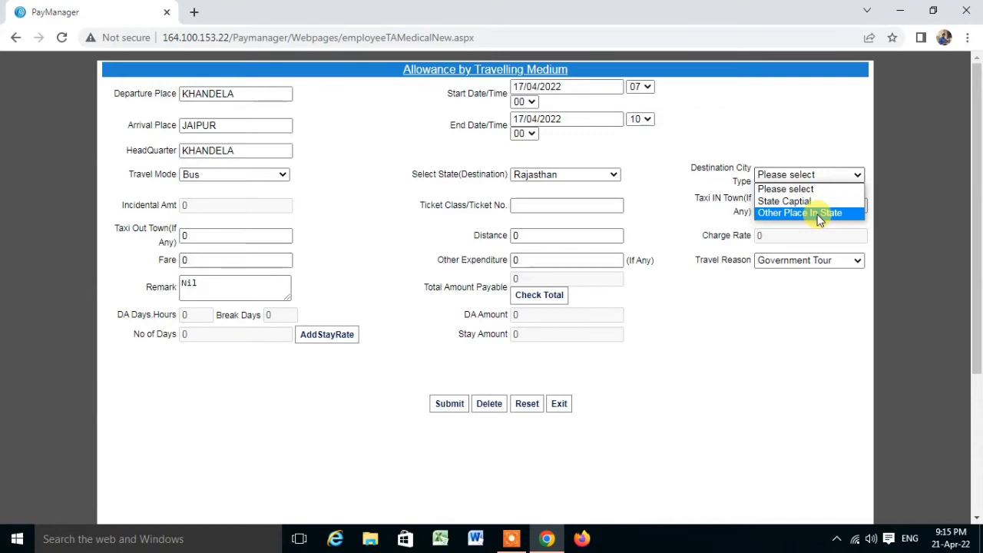
pyautogui.click(785, 201)
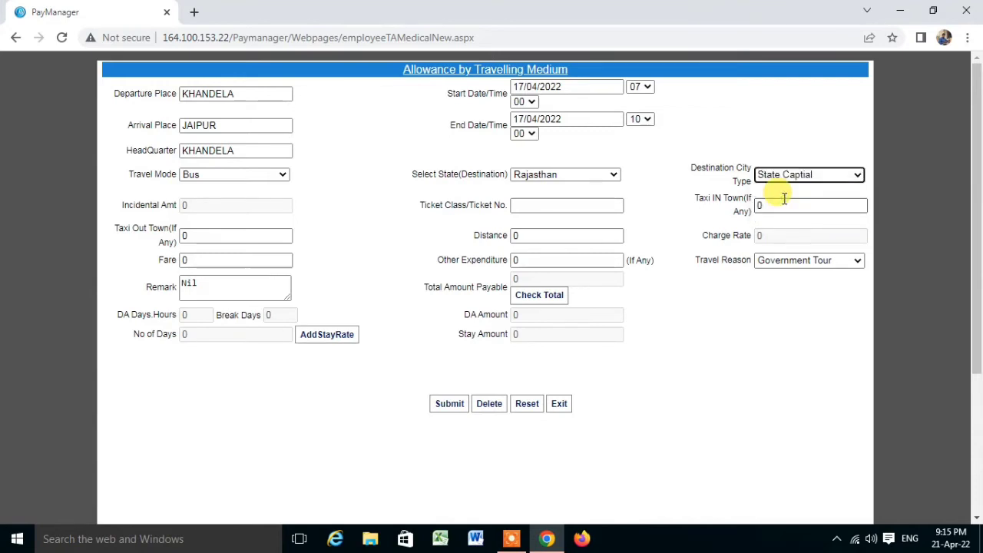
pyautogui.click(828, 176)
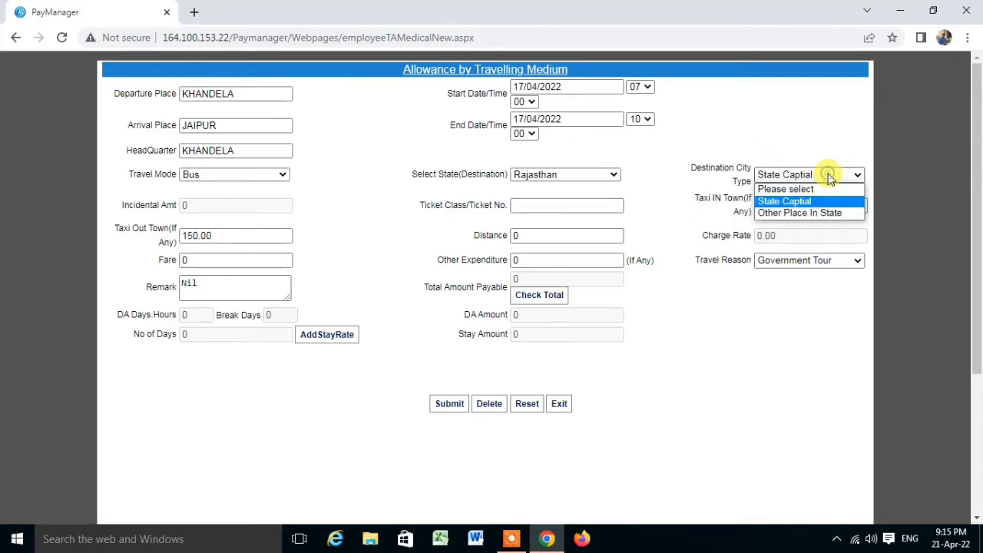
pyautogui.click(792, 128)
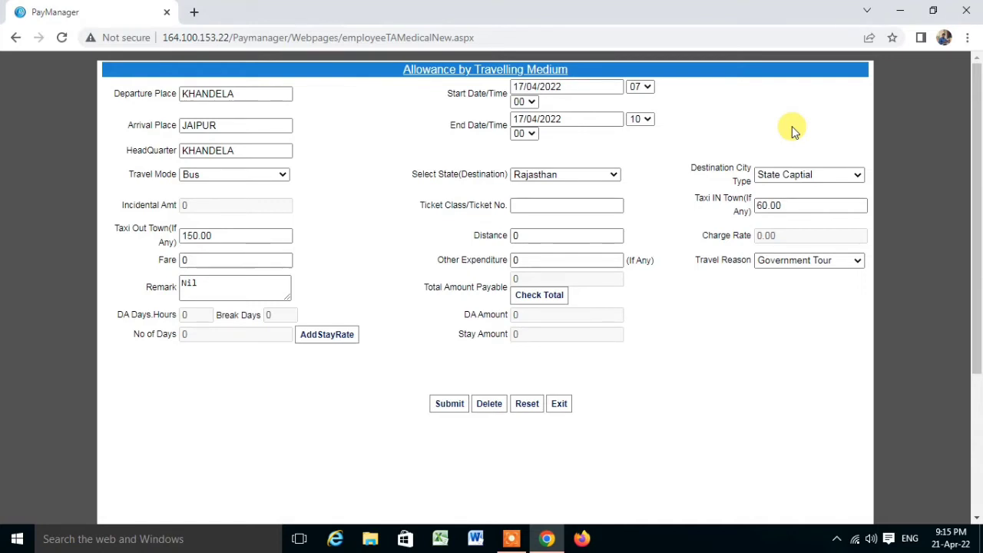
pyautogui.click(817, 175)
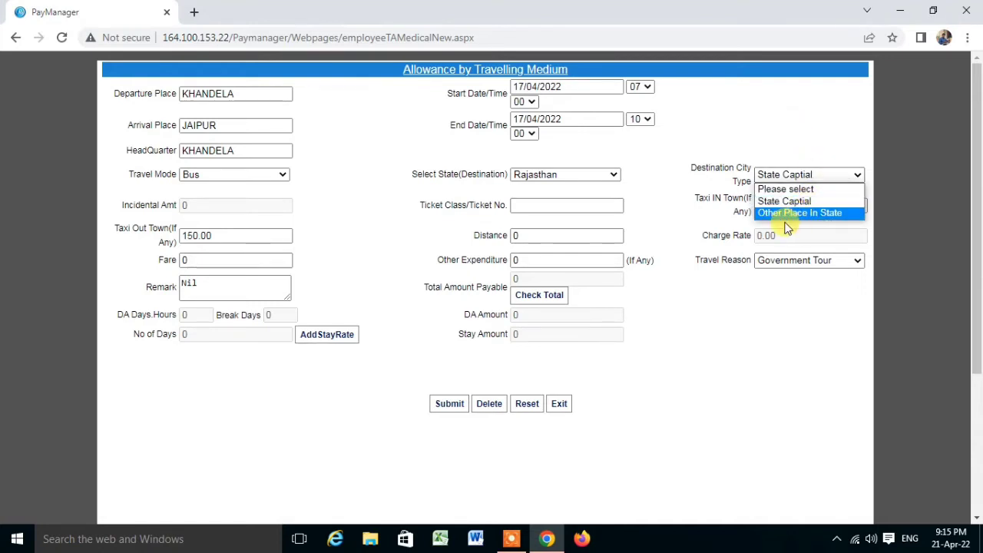
pyautogui.click(808, 119)
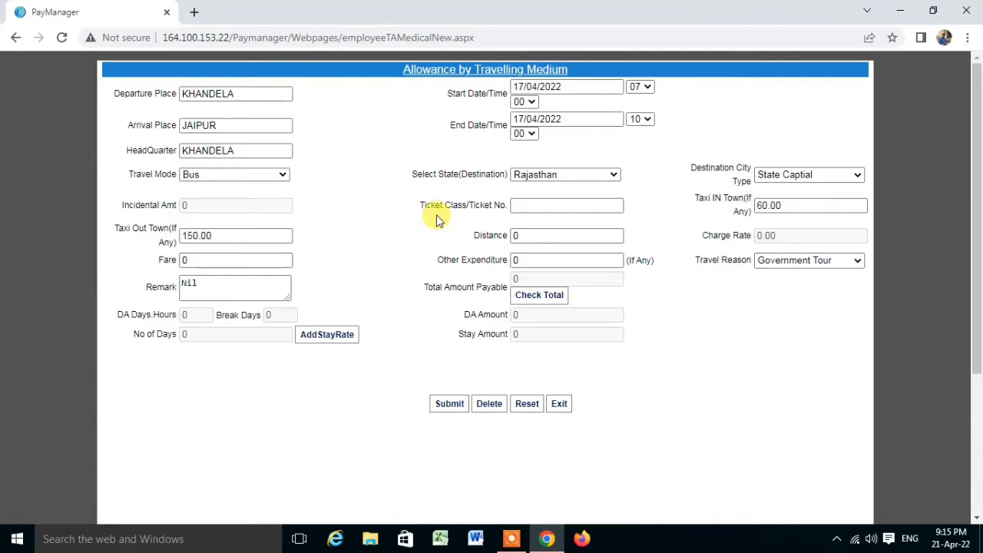
# Step: Enter a travel distance of 100 and a fare of 110
pyautogui.click(541, 203)
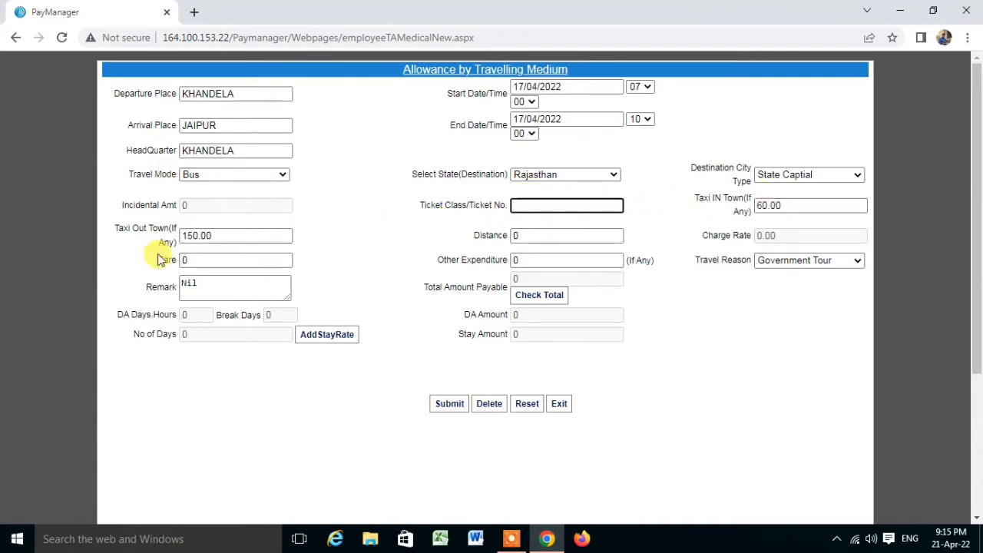
pyautogui.click(536, 235)
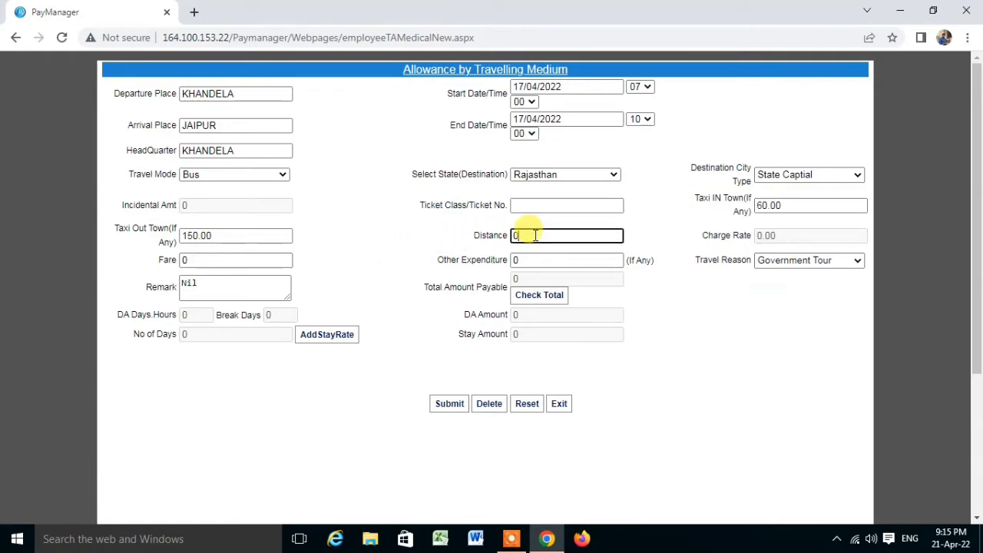
pyautogui.write('100')
pyautogui.click(376, 259)
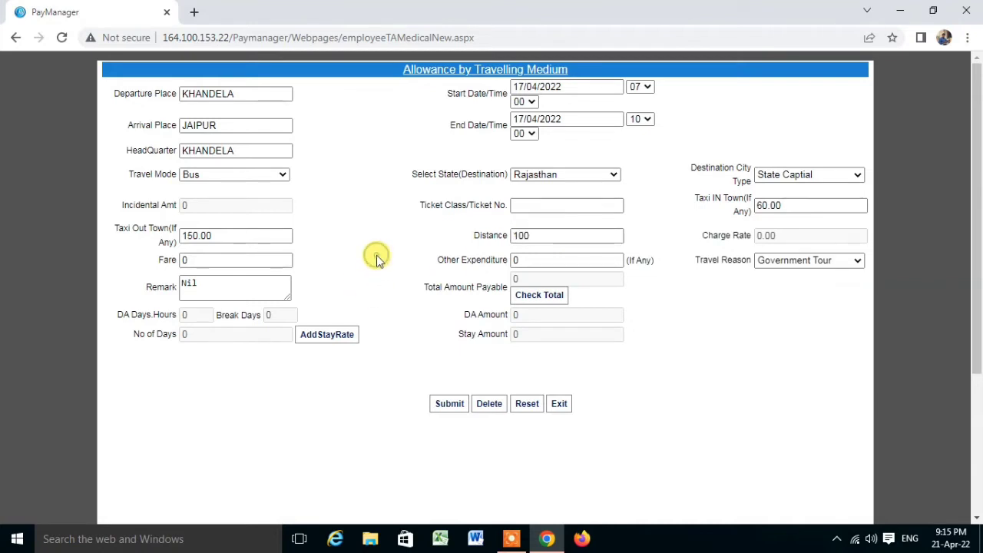
pyautogui.click(193, 260)
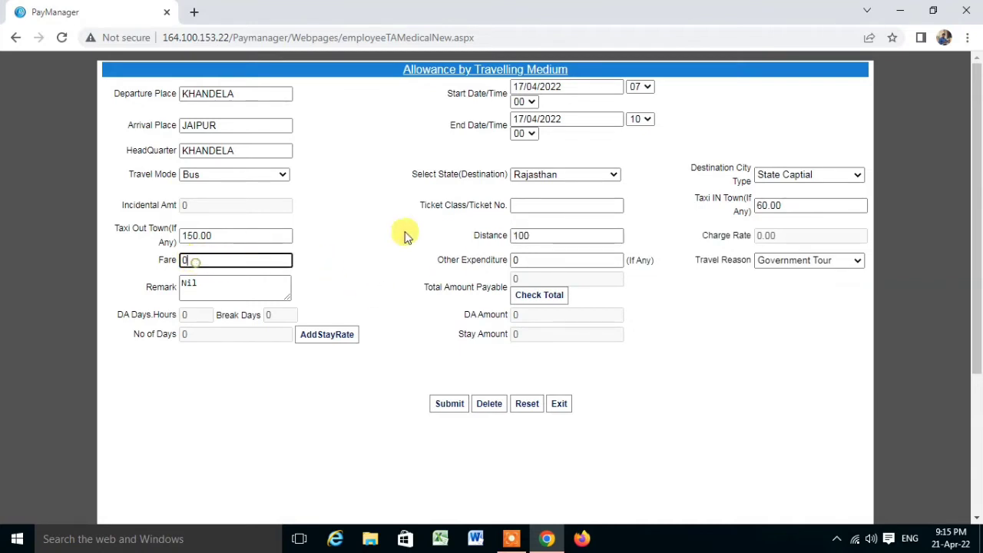
pyautogui.press('BackSpace')
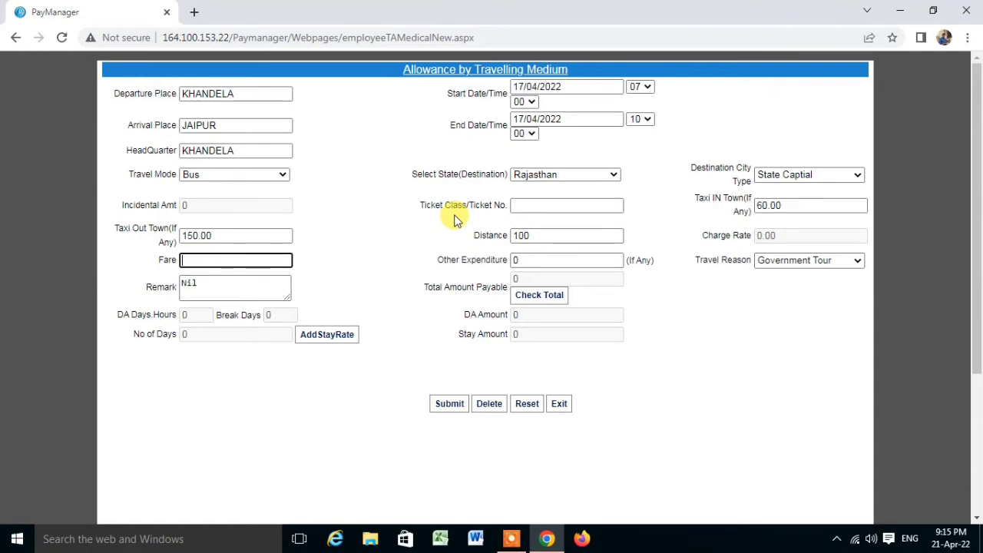
pyautogui.write('110')
pyautogui.click(376, 268)
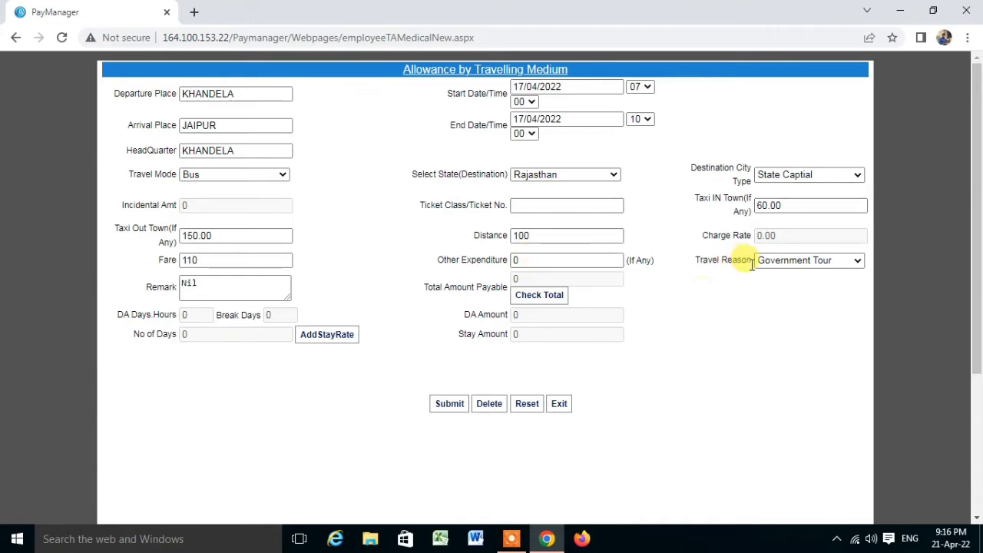
# Step: Keep Government Tour as travel reason and compute the total payable of 320
pyautogui.click(838, 265)
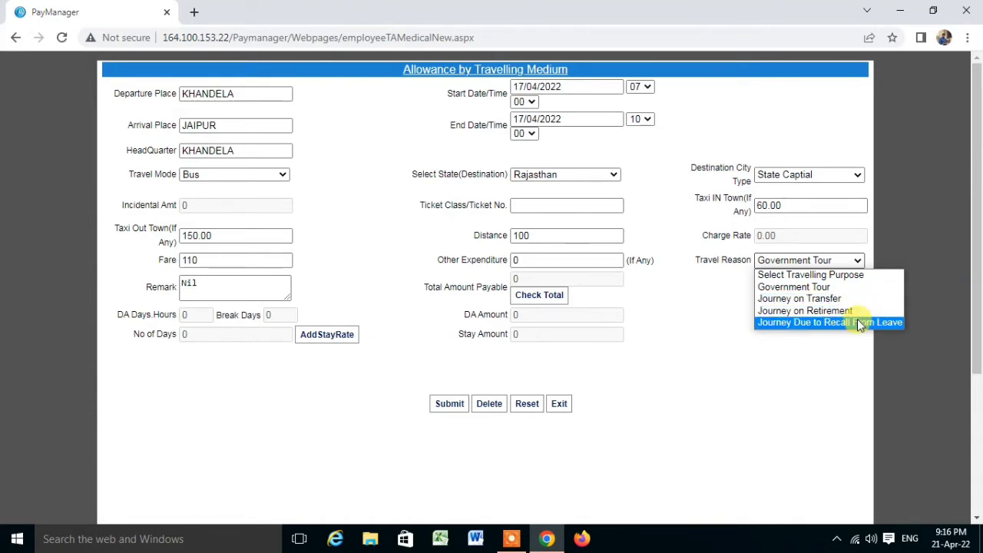
pyautogui.click(792, 287)
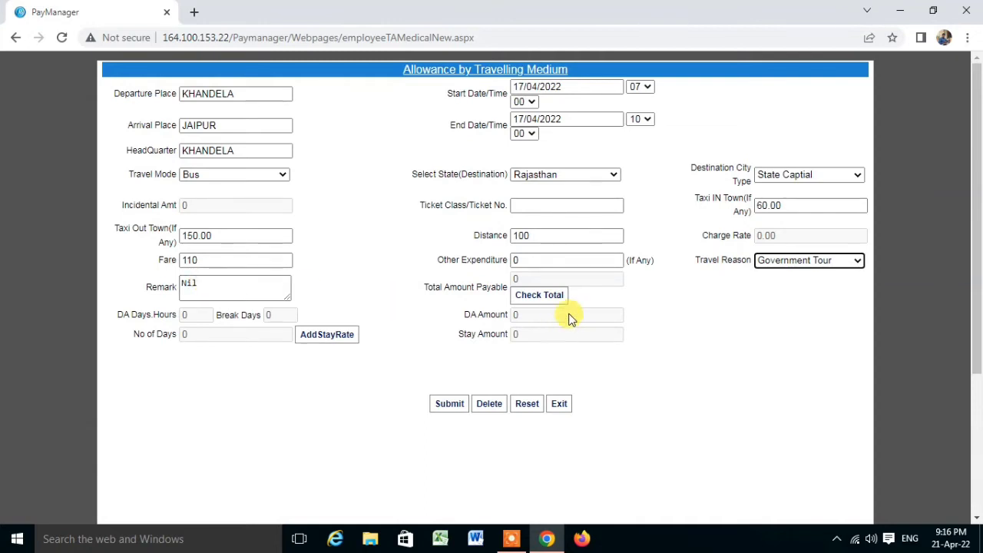
pyautogui.click(529, 299)
pyautogui.click(515, 296)
pyautogui.click(532, 294)
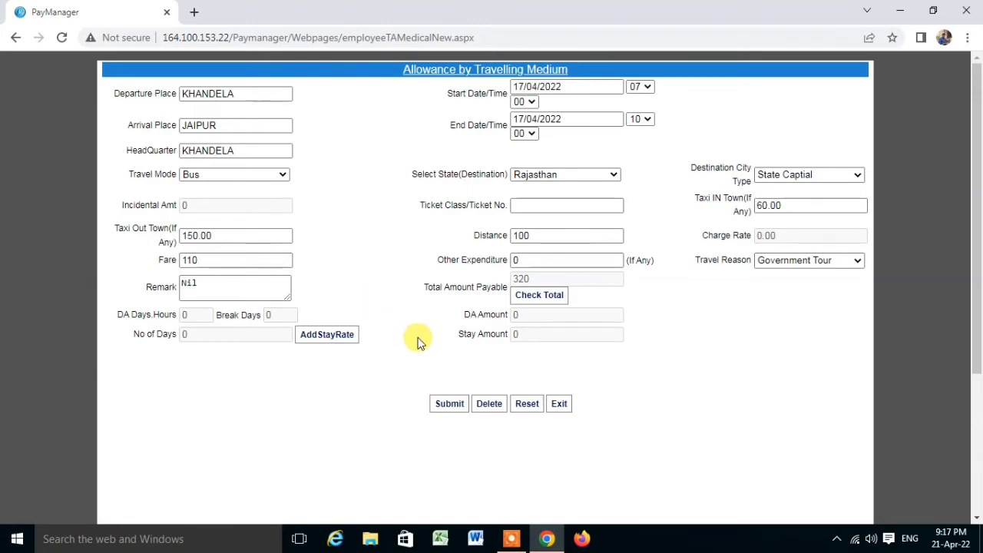
# Step: Submit the Khandela–Jaipur entry, confirm, and acknowledge the success alert
pyautogui.click(452, 404)
pyautogui.click(561, 118)
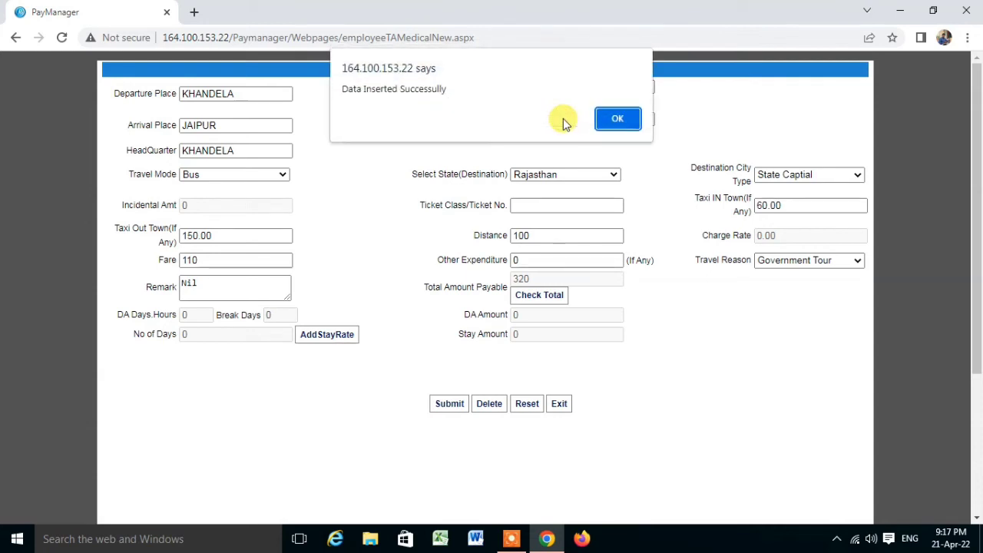
pyautogui.click(617, 120)
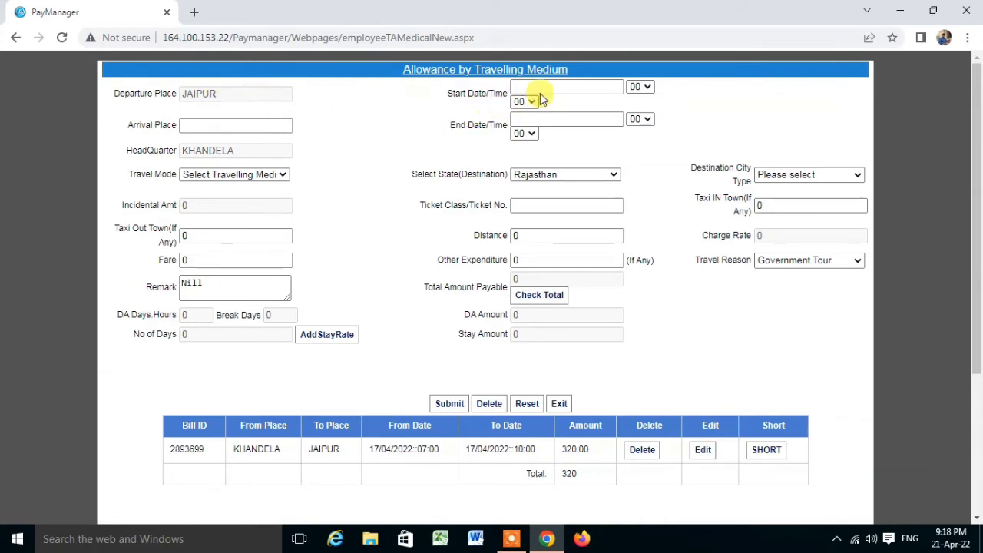
# Step: Set the start to 20/04/2022 at hour 08
pyautogui.click(606, 85)
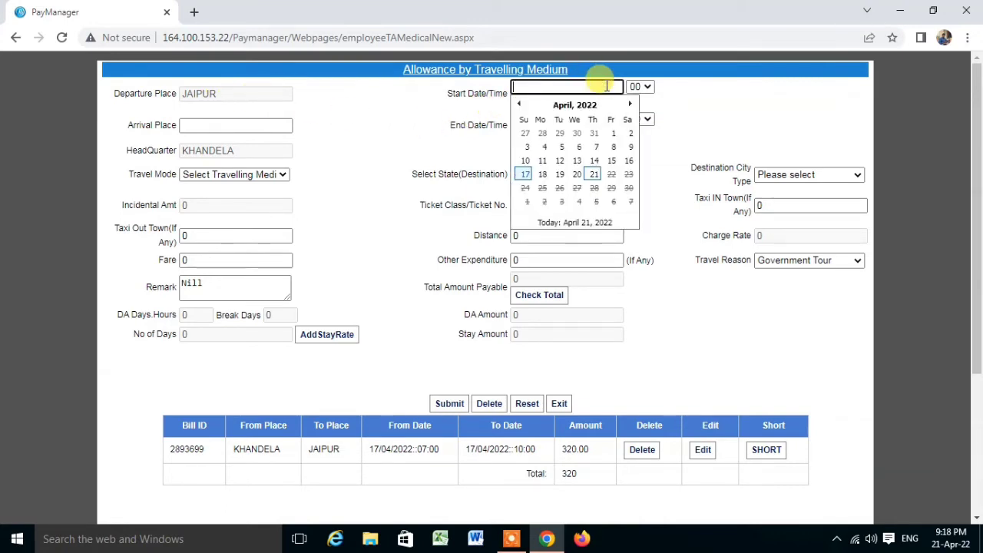
pyautogui.click(579, 176)
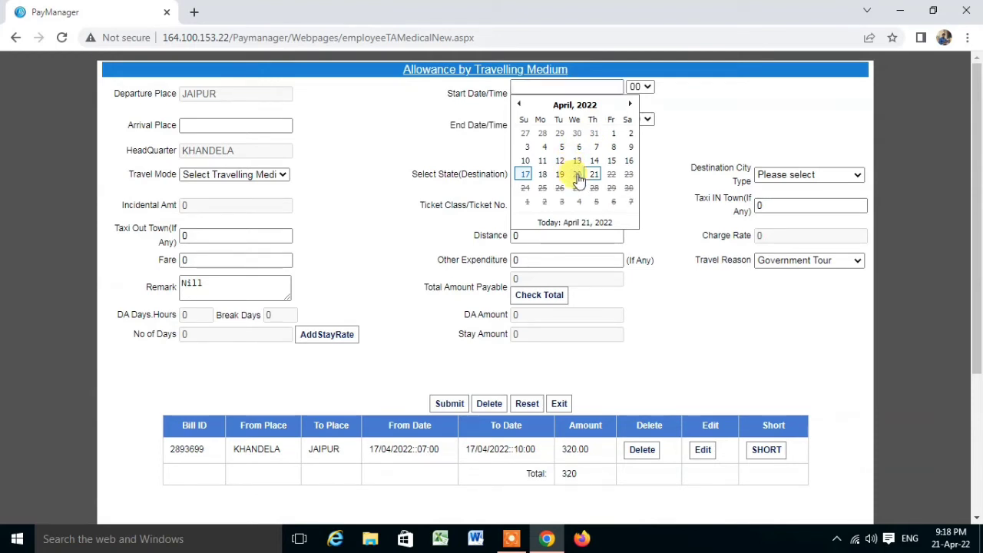
pyautogui.click(645, 87)
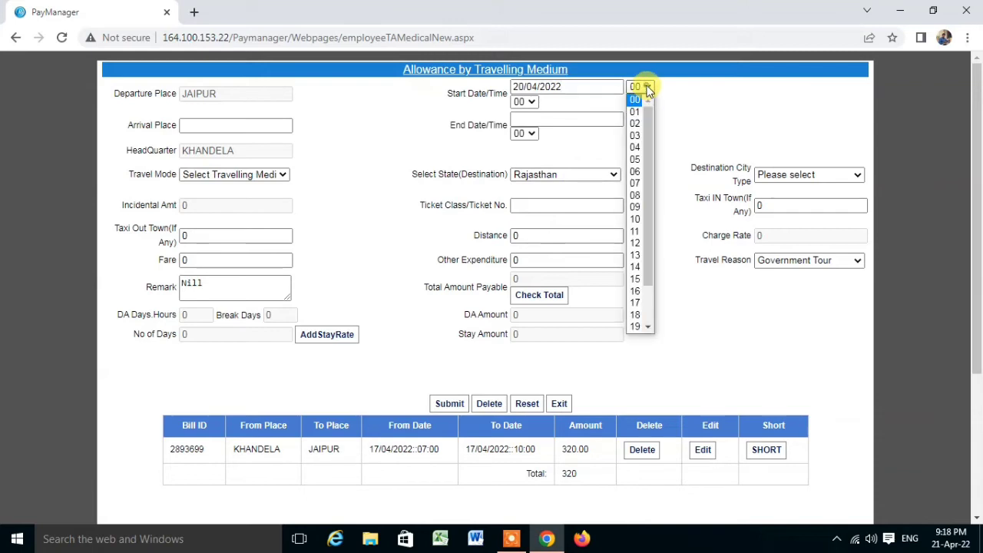
pyautogui.click(635, 195)
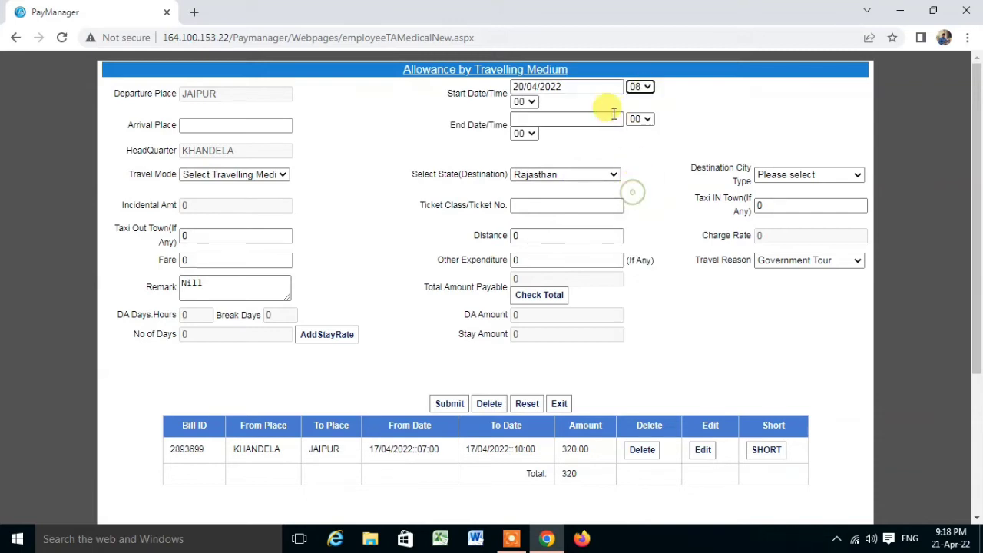
# Step: Set arrival place KHANDELA, ending 20/04/2022 at hour 10
pyautogui.click(229, 127)
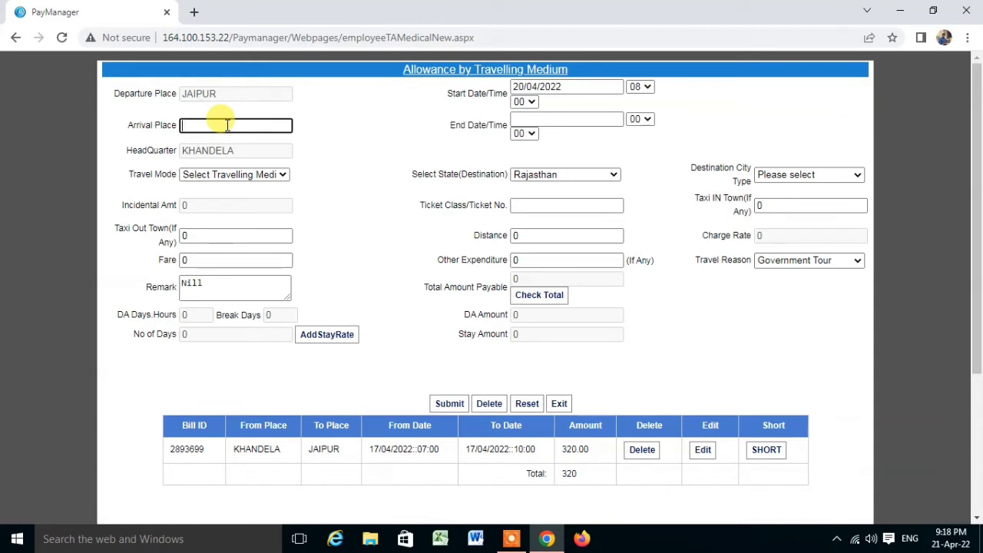
pyautogui.write('KHANDELA')
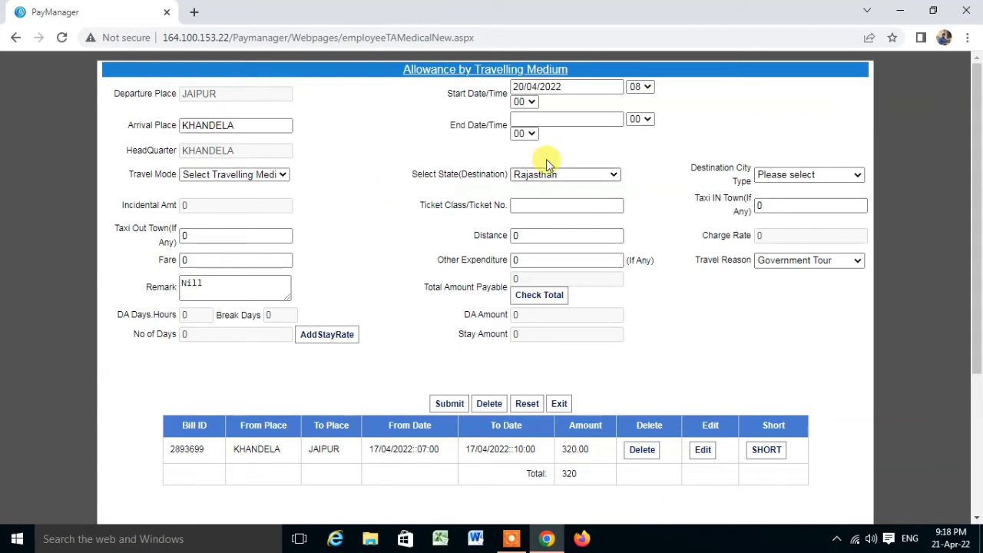
pyautogui.click(596, 119)
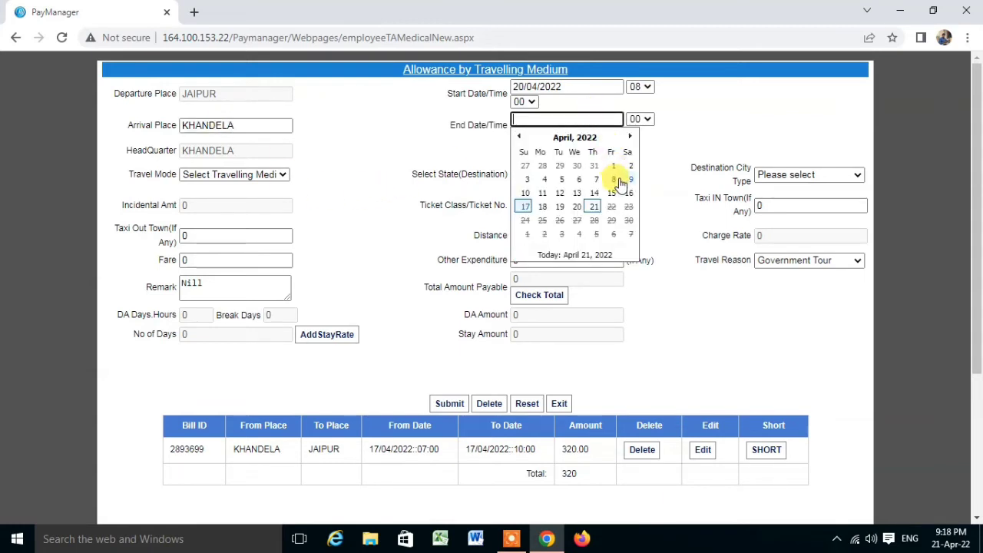
pyautogui.click(578, 205)
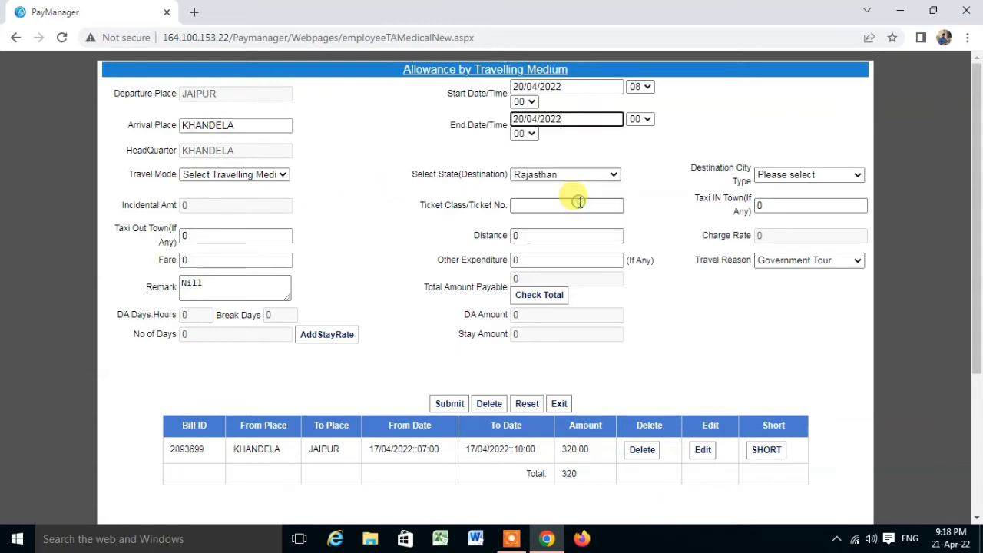
pyautogui.click(647, 120)
pyautogui.click(636, 252)
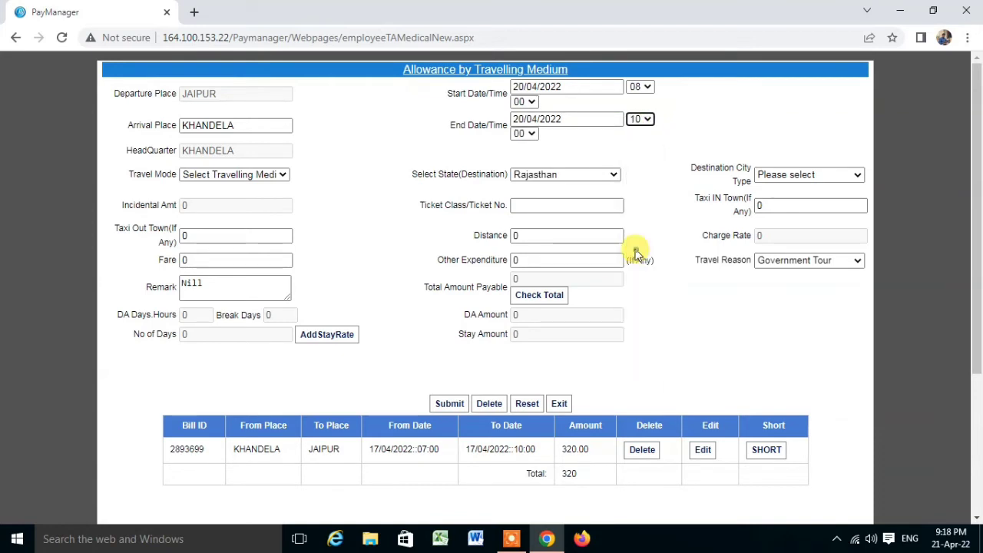
# Step: Choose travel mode Bus and destination type Other Place In State
pyautogui.click(282, 176)
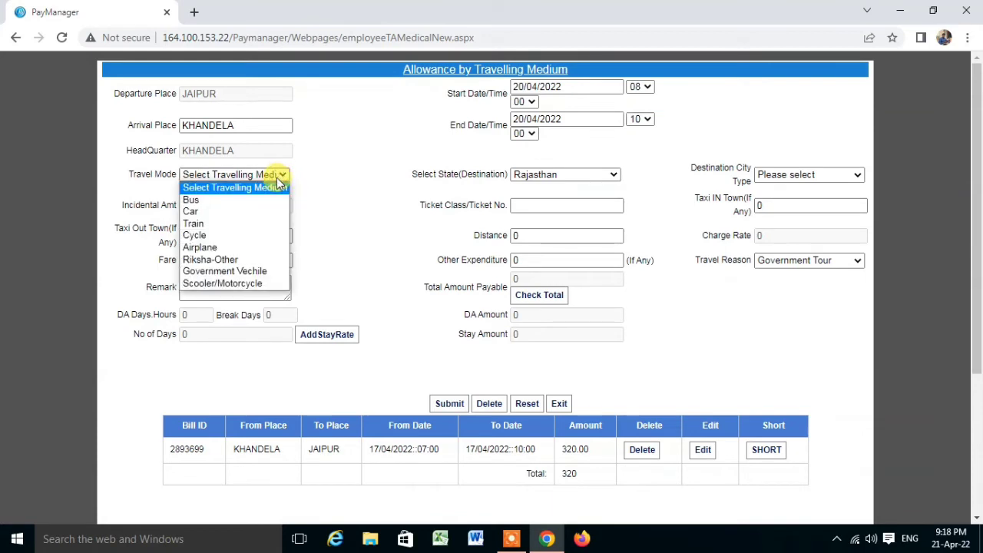
pyautogui.click(210, 203)
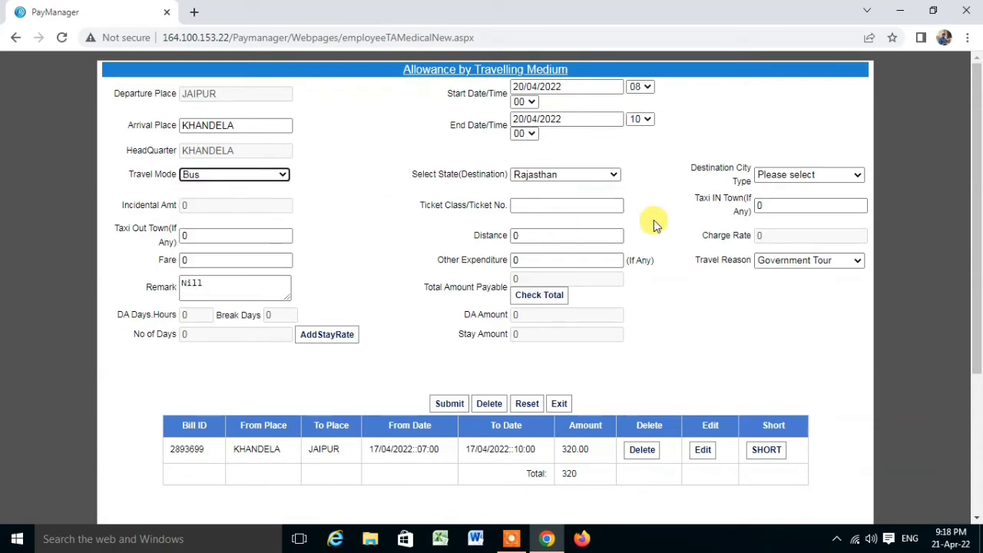
pyautogui.click(807, 175)
pyautogui.click(801, 213)
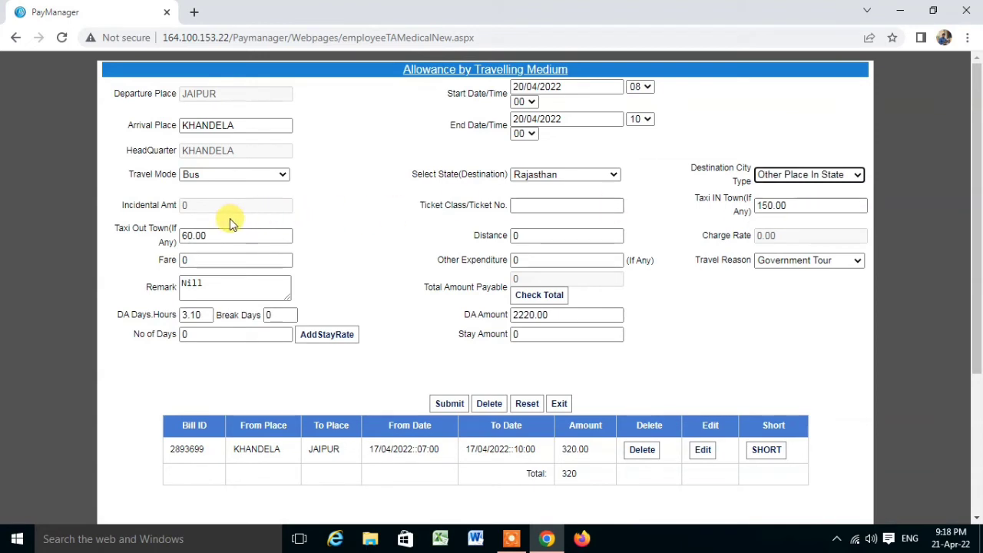
# Step: Replace the distance with 100 and the fare with 110
pyautogui.doubleClick(519, 236)
pyautogui.write('100')
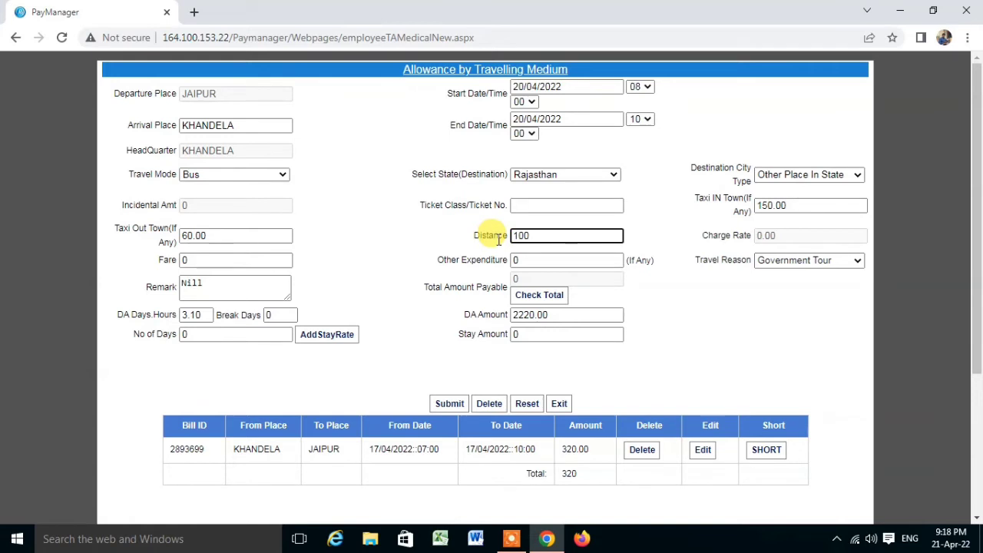
pyautogui.click(419, 252)
pyautogui.moveTo(205, 261); pyautogui.dragTo(164, 278)
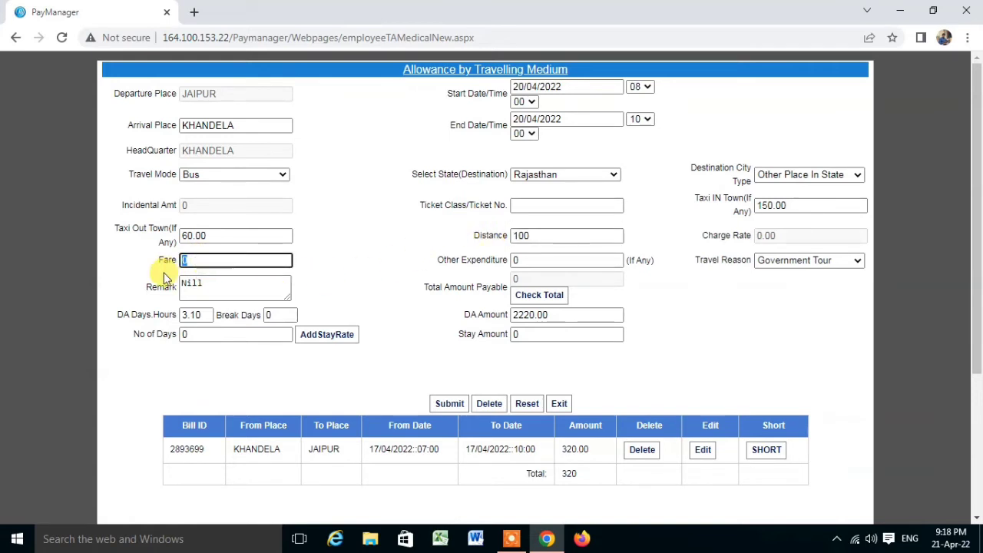
pyautogui.write('110')
pyautogui.click(366, 272)
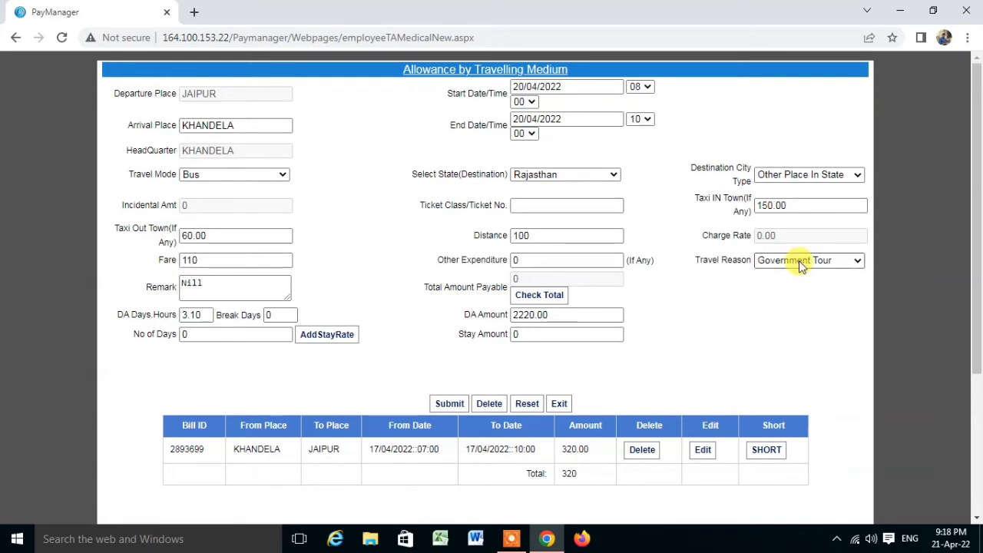
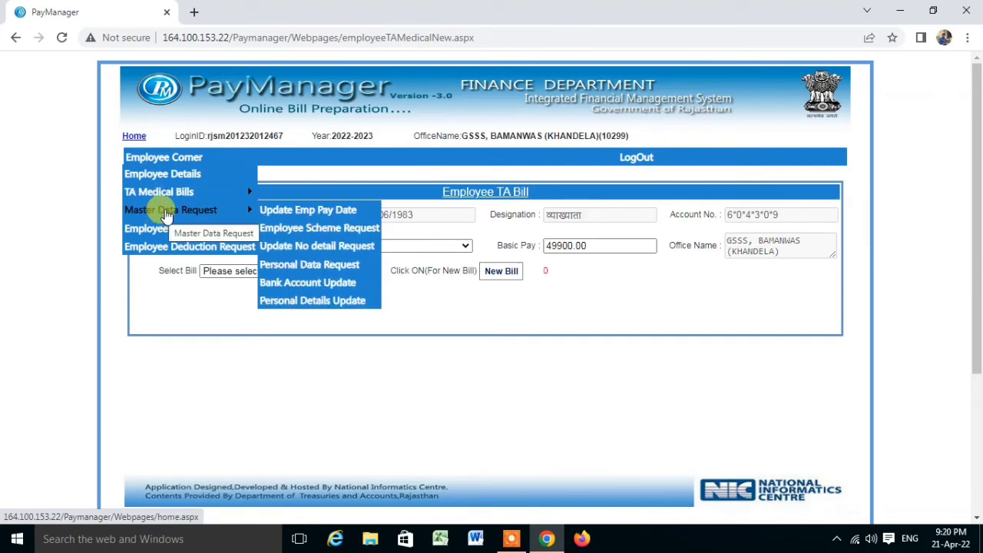
pyautogui.moveTo(172, 193)
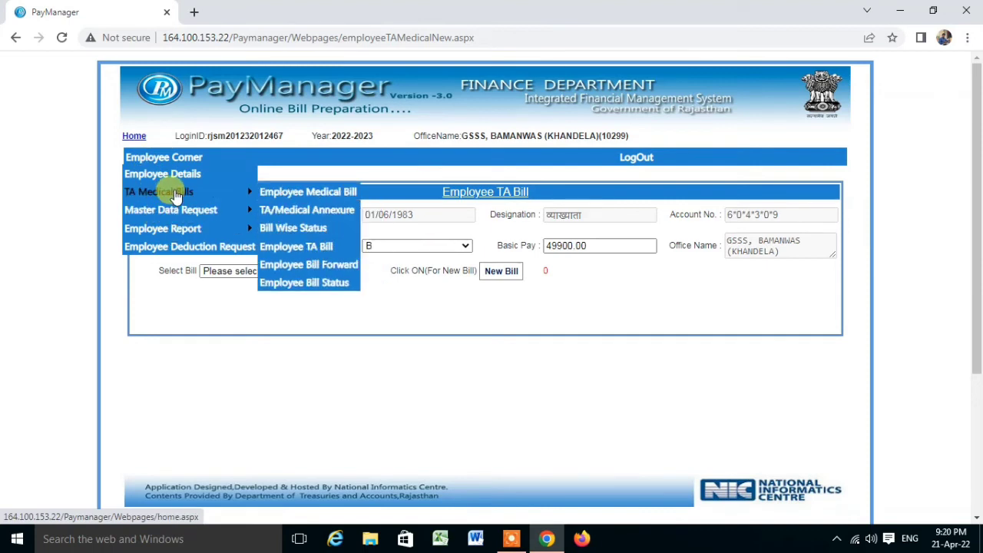
pyautogui.click(327, 217)
pyautogui.click(513, 206)
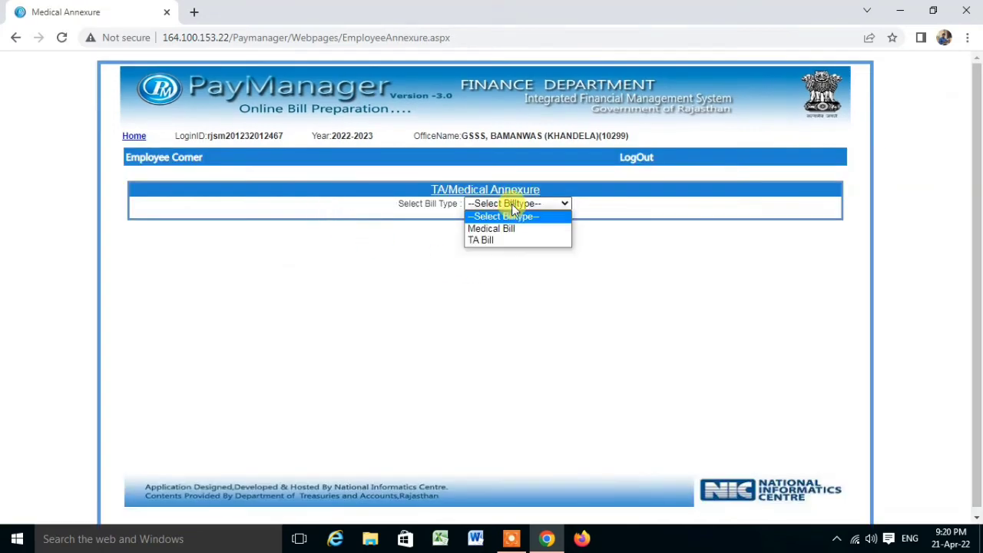
pyautogui.click(484, 240)
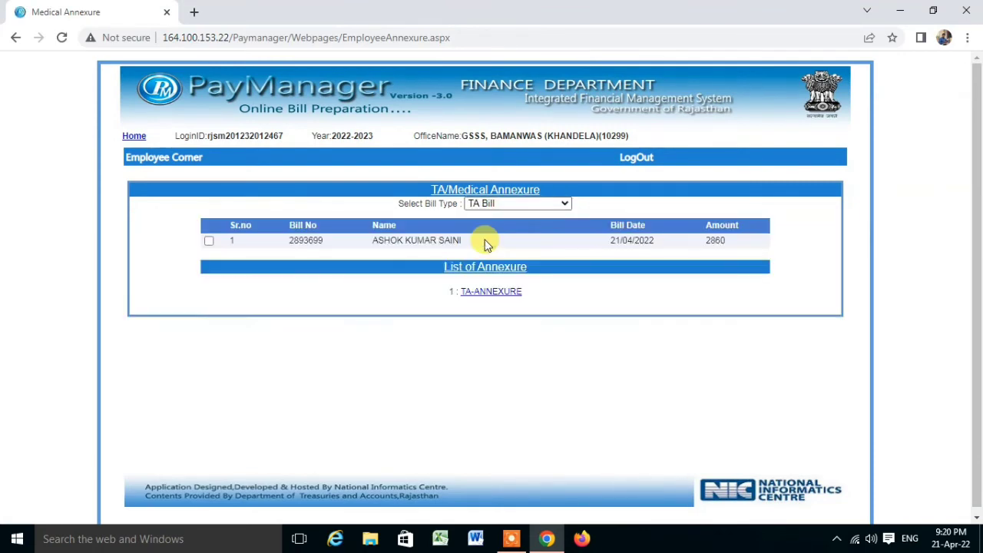
pyautogui.click(208, 240)
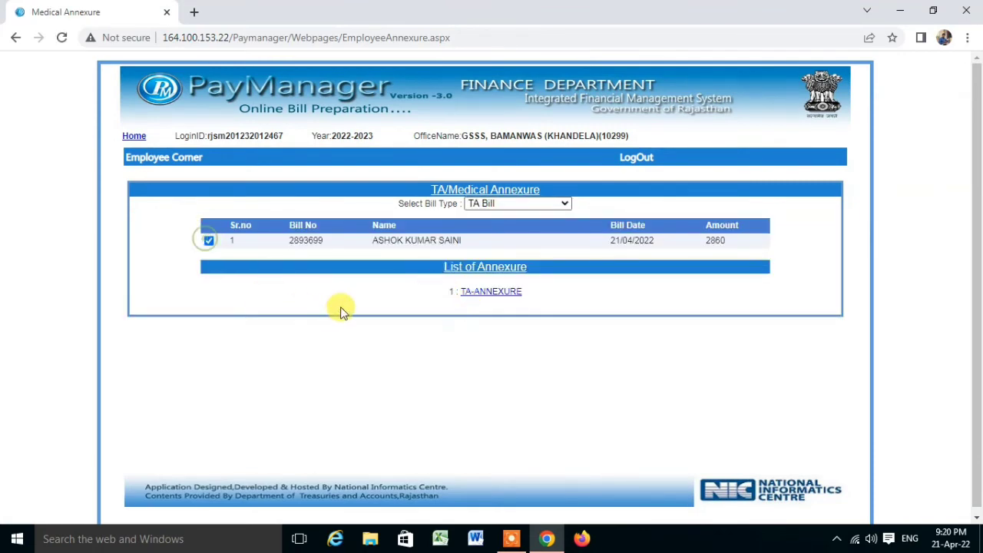
pyautogui.click(476, 293)
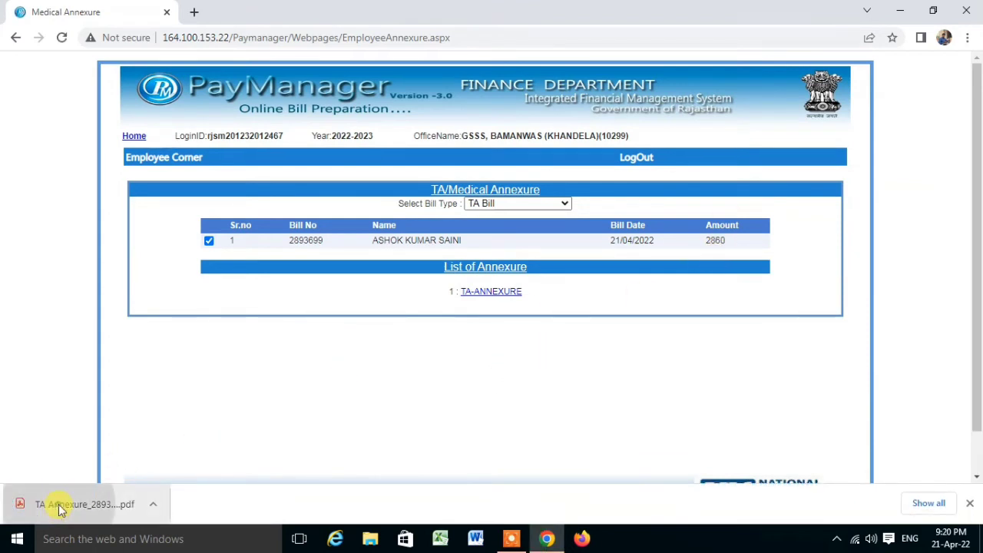
# Step: Review both pages of the downloaded TA annexure PDF (2860.00 payable), then go back to PayManager
pyautogui.click(61, 506)
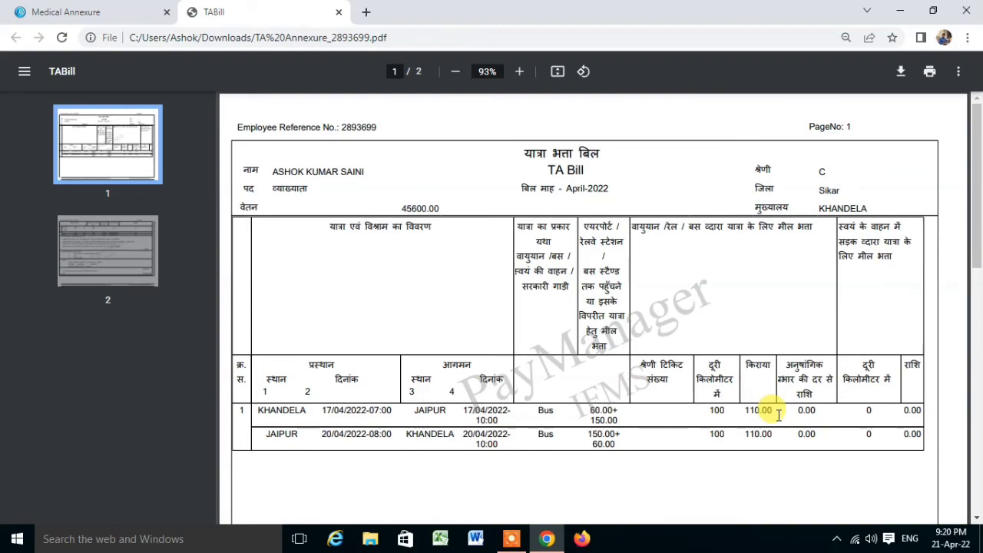
pyautogui.scroll(-8, 779, 415)
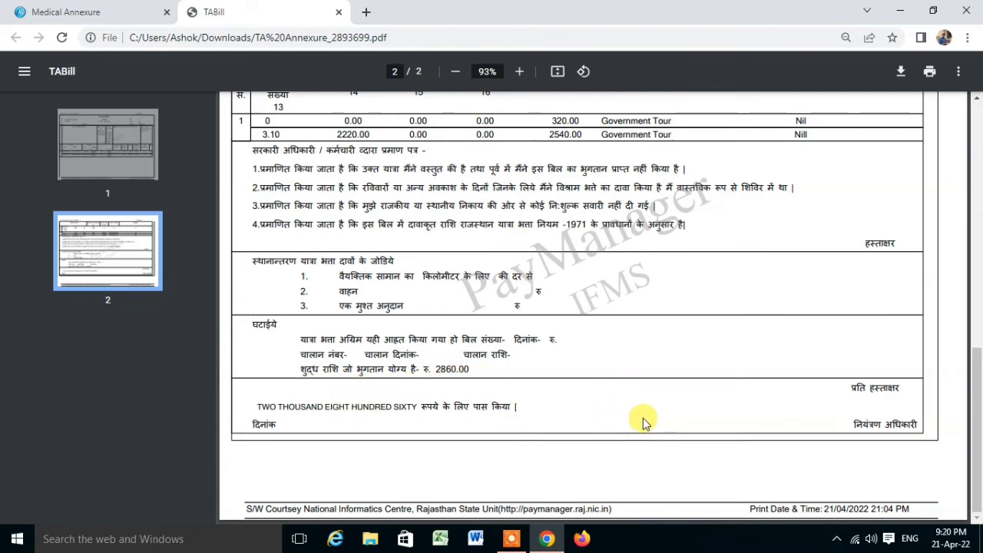
pyautogui.scroll(3, 644, 425)
pyautogui.scroll(12, 644, 423)
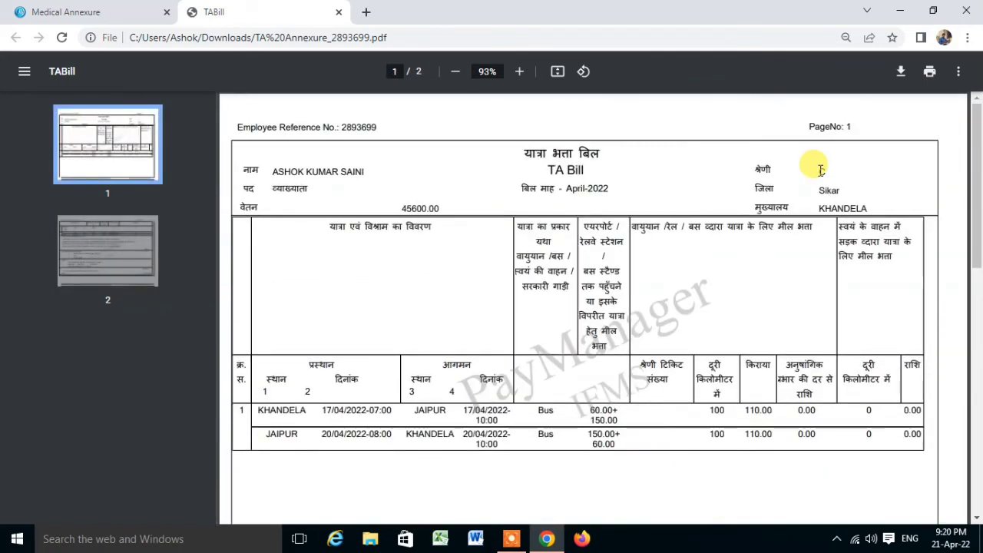
pyautogui.click(85, 12)
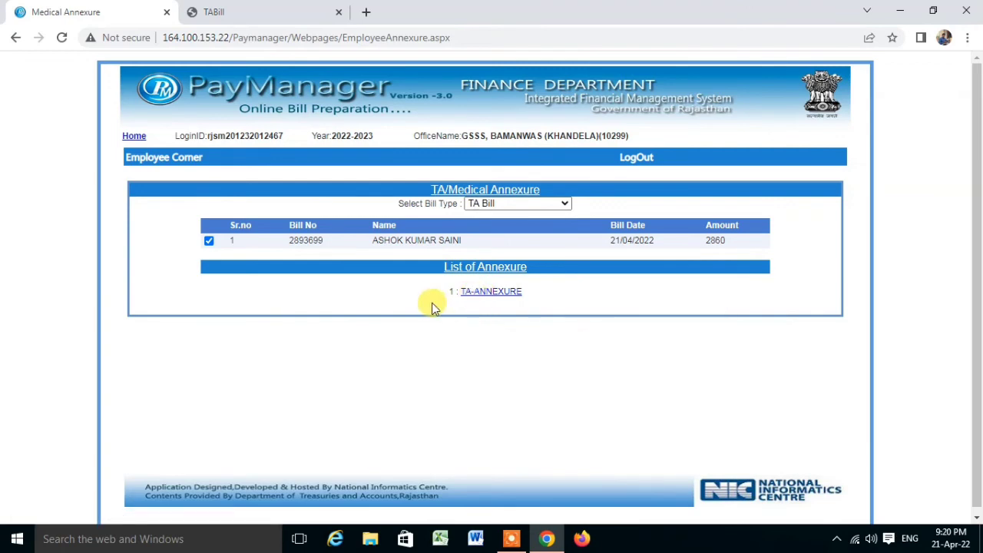
pyautogui.moveTo(146, 159)
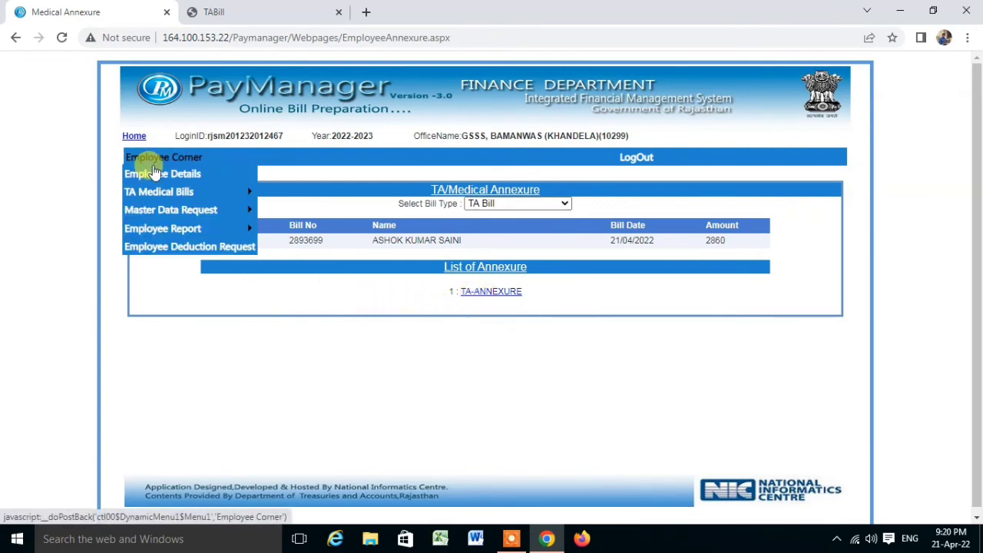
pyautogui.moveTo(146, 193)
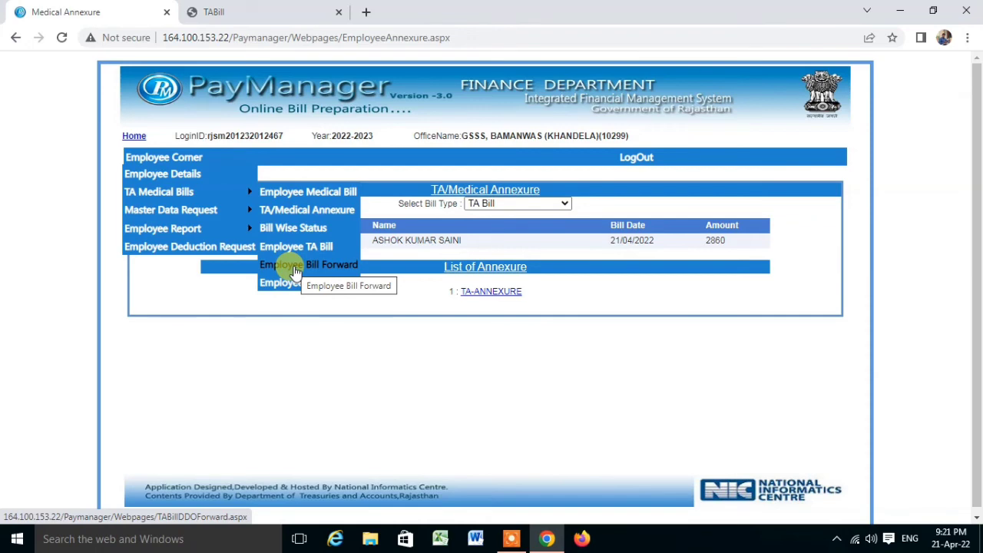
pyautogui.click(296, 270)
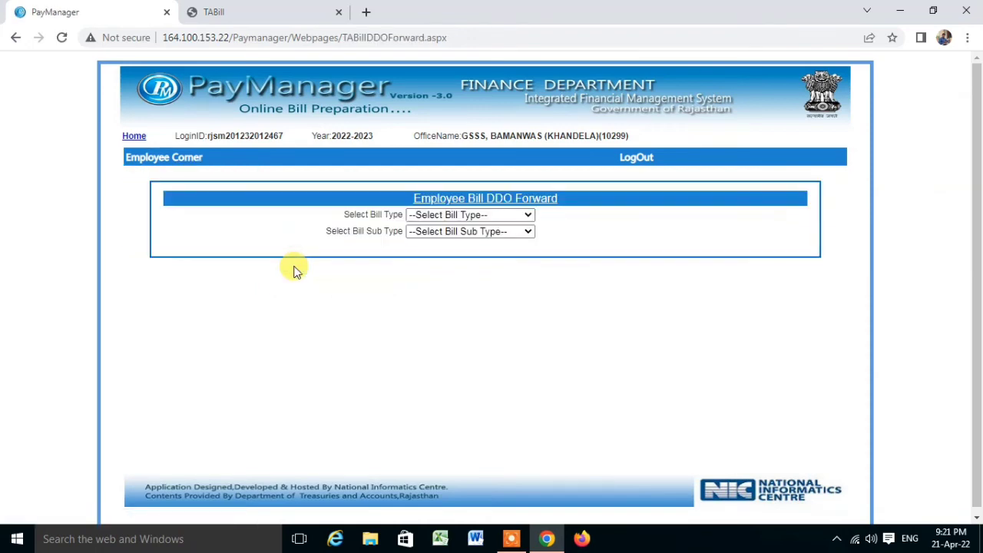
pyautogui.click(470, 215)
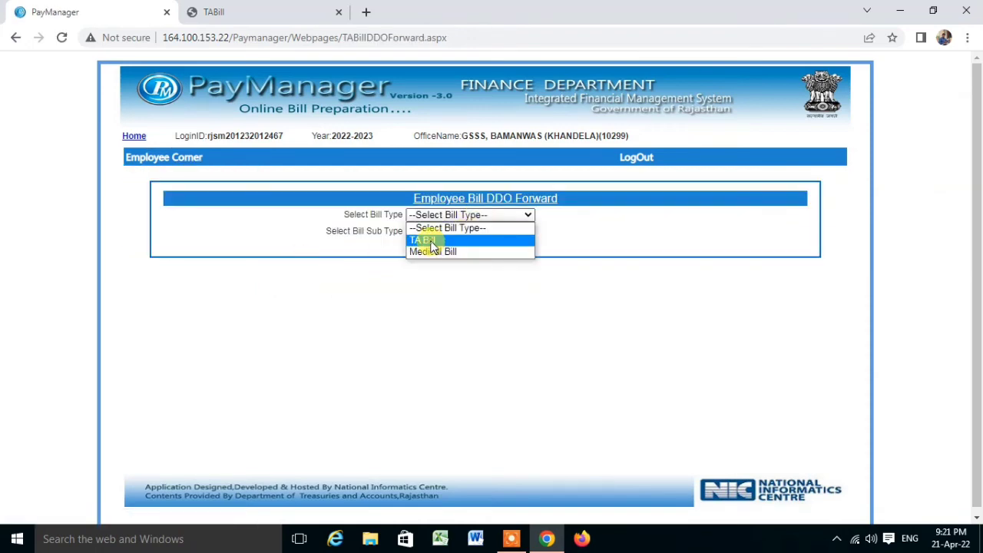
pyautogui.click(432, 241)
pyautogui.click(444, 231)
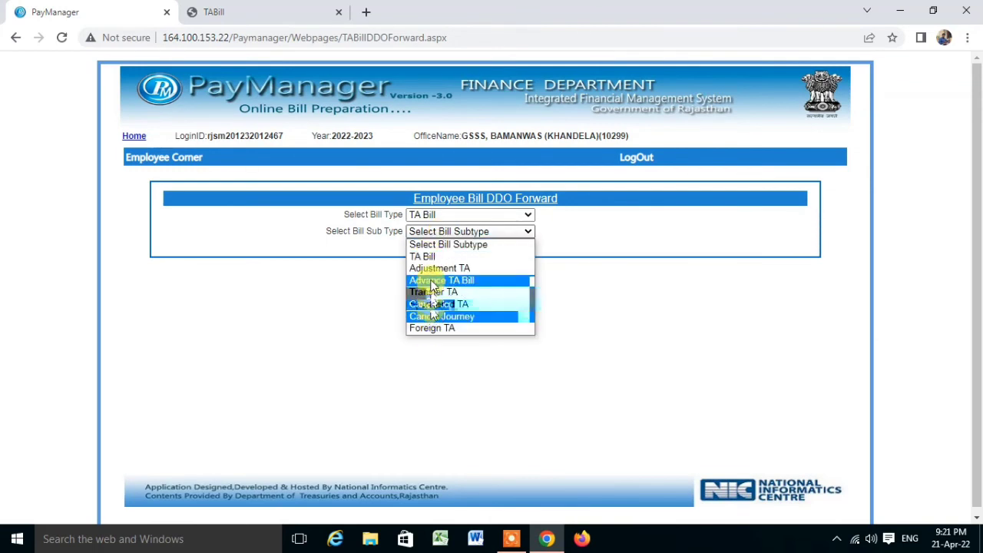
pyautogui.click(428, 259)
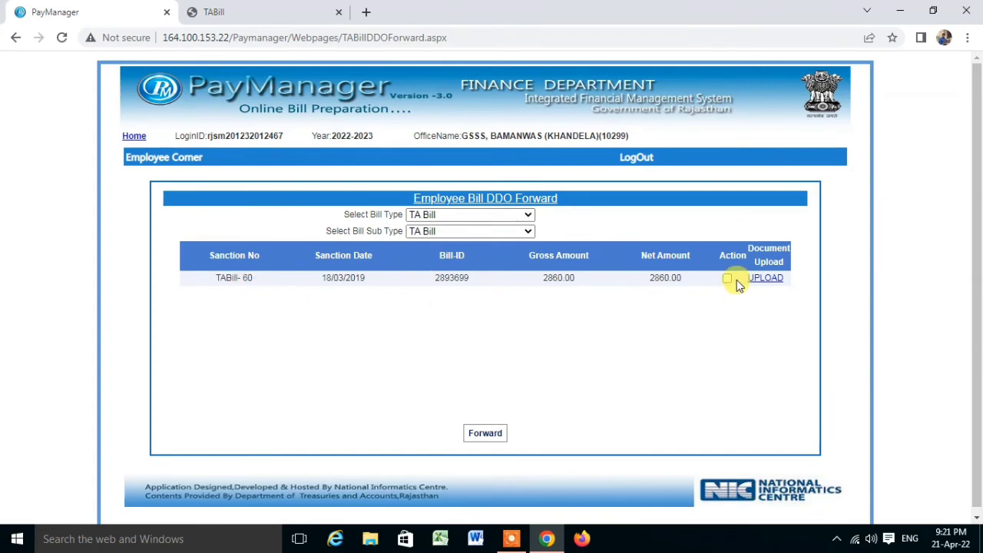
pyautogui.click(772, 282)
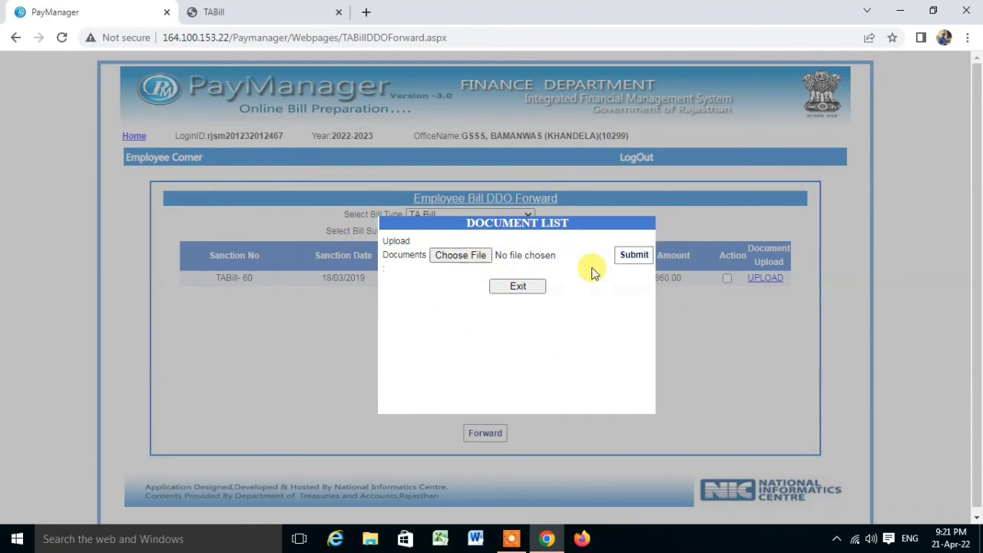
pyautogui.click(526, 291)
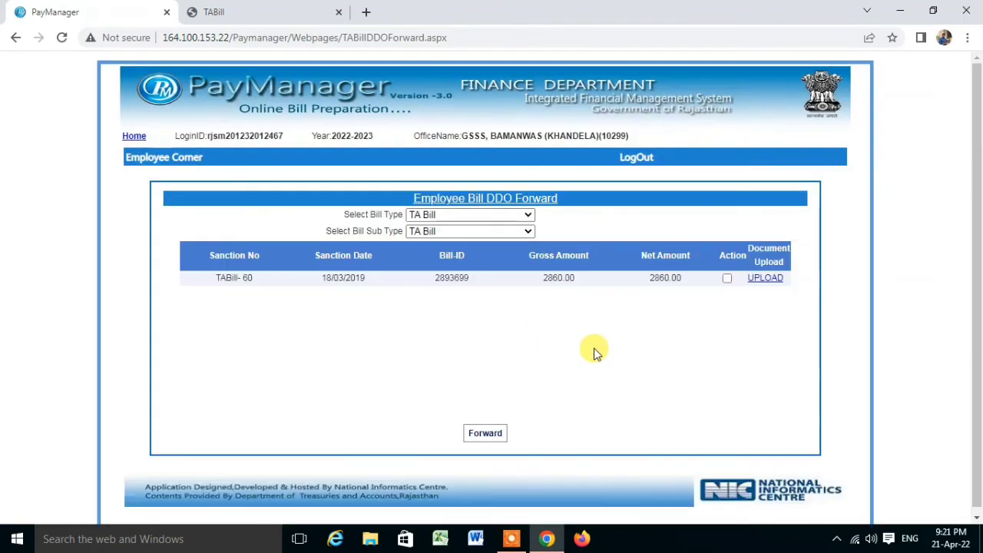
pyautogui.click(728, 279)
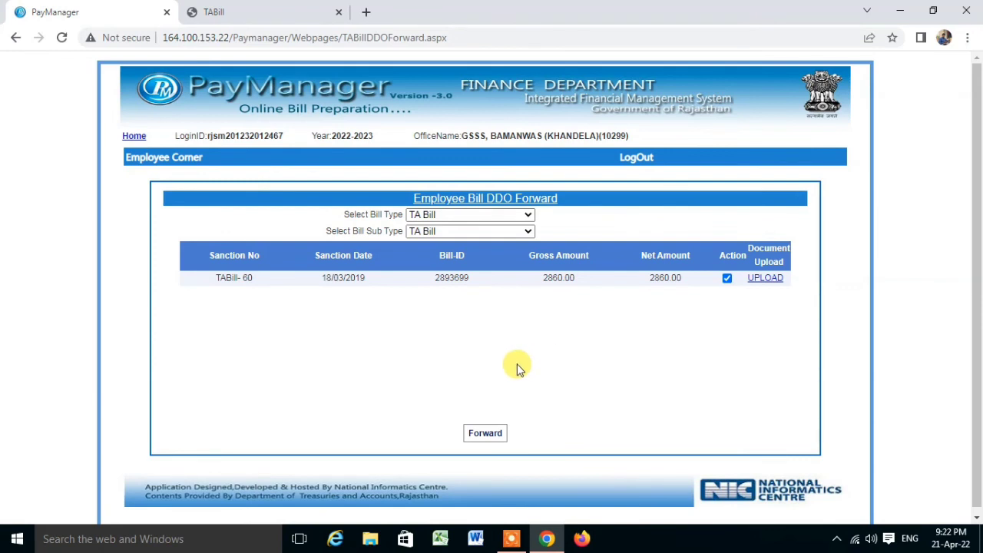
pyautogui.moveTo(143, 158)
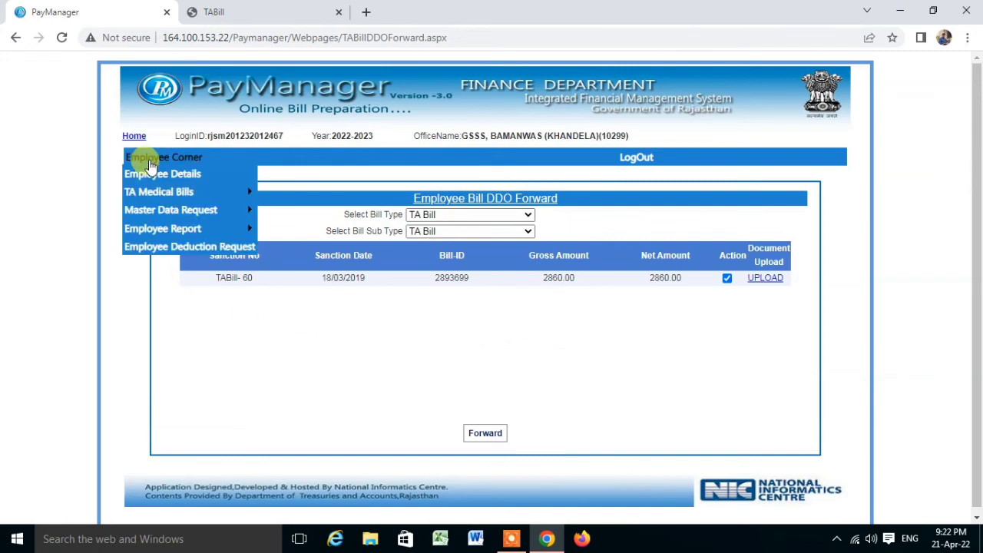
pyautogui.moveTo(146, 191)
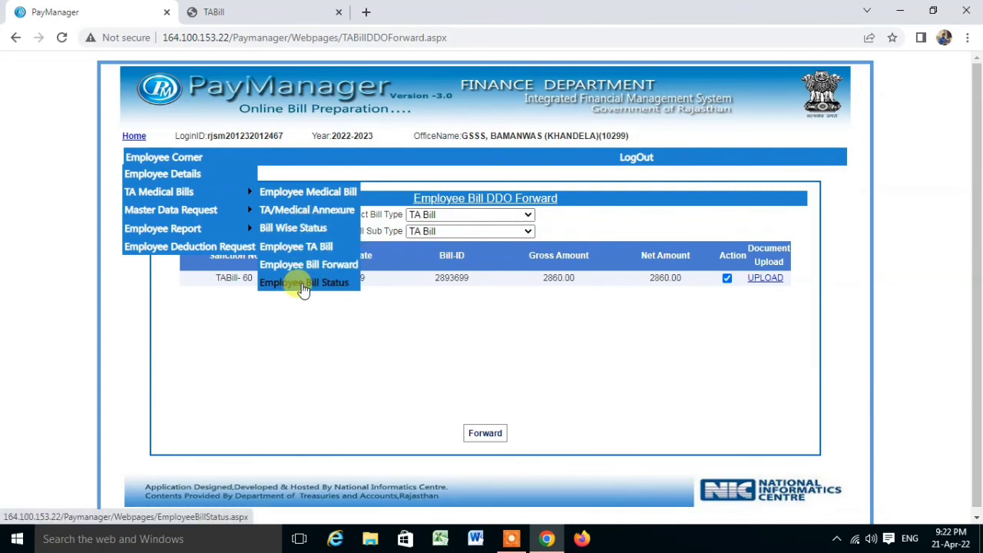
pyautogui.click(304, 284)
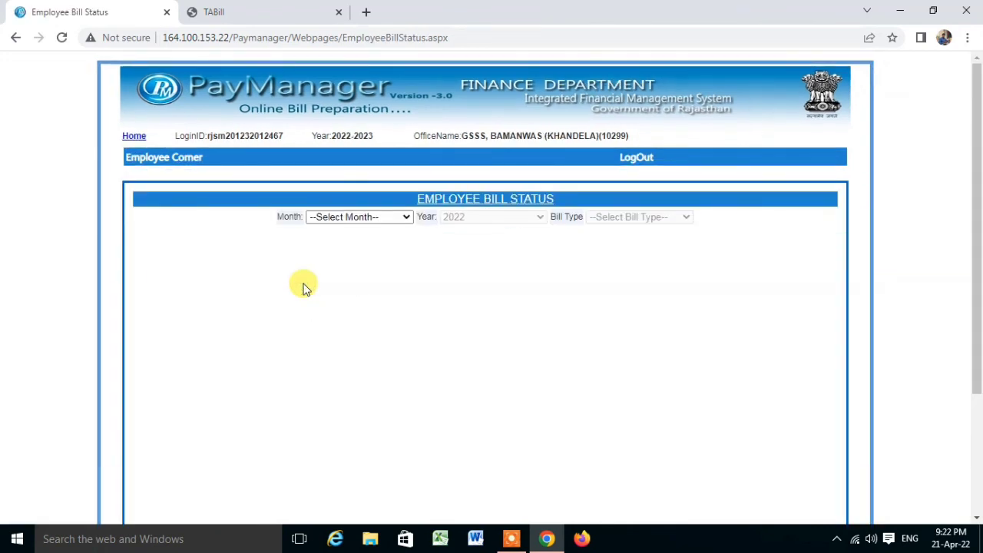
pyautogui.click(349, 217)
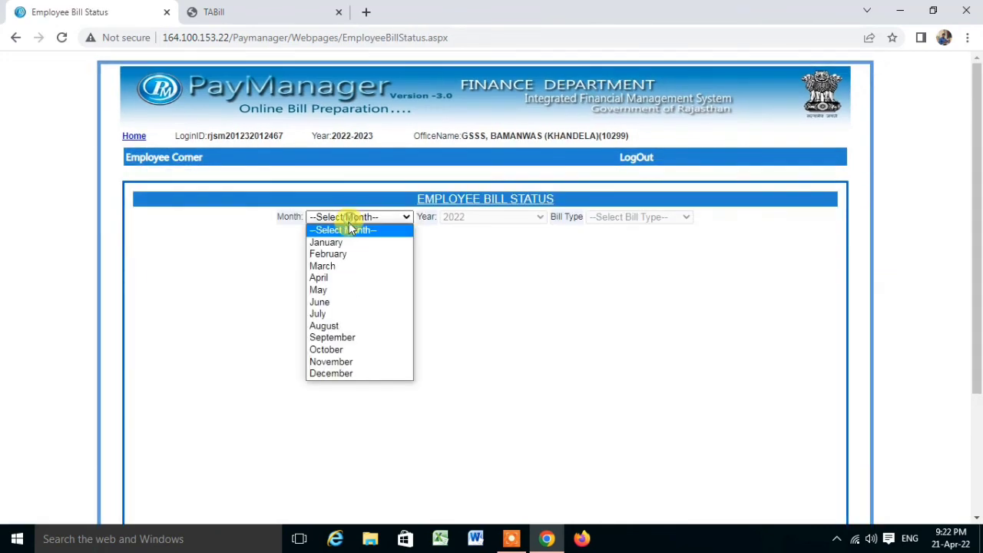
pyautogui.click(323, 278)
pyautogui.click(496, 220)
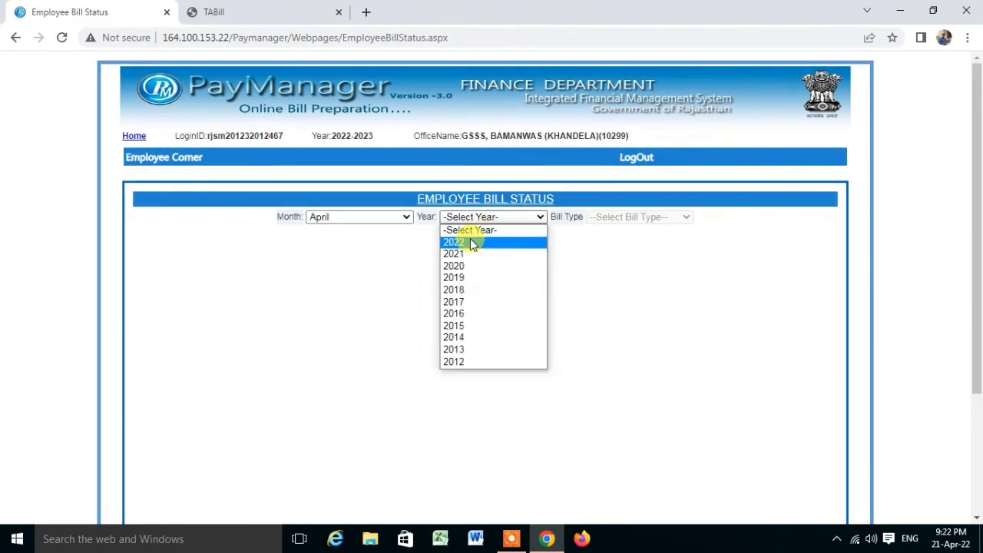
pyautogui.click(469, 239)
pyautogui.click(603, 219)
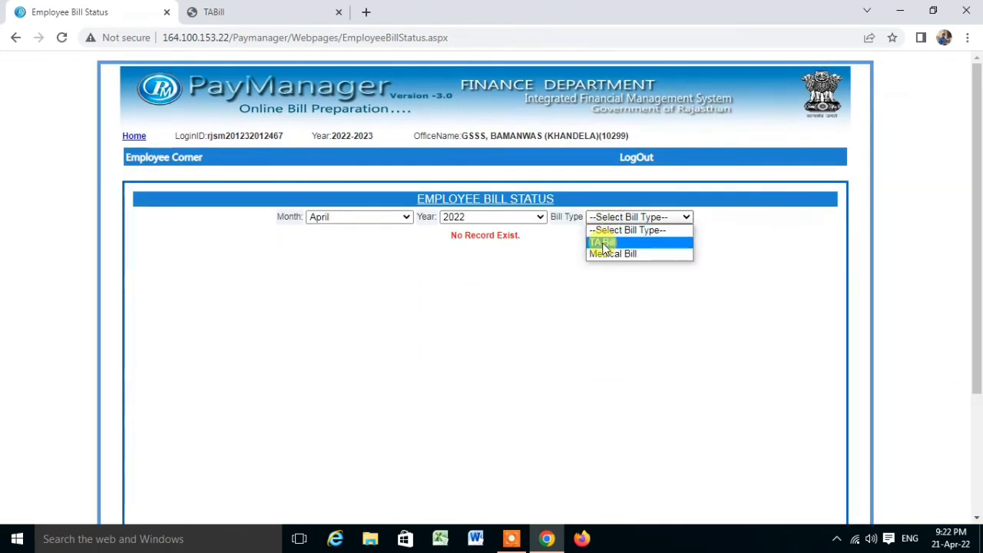
pyautogui.click(602, 243)
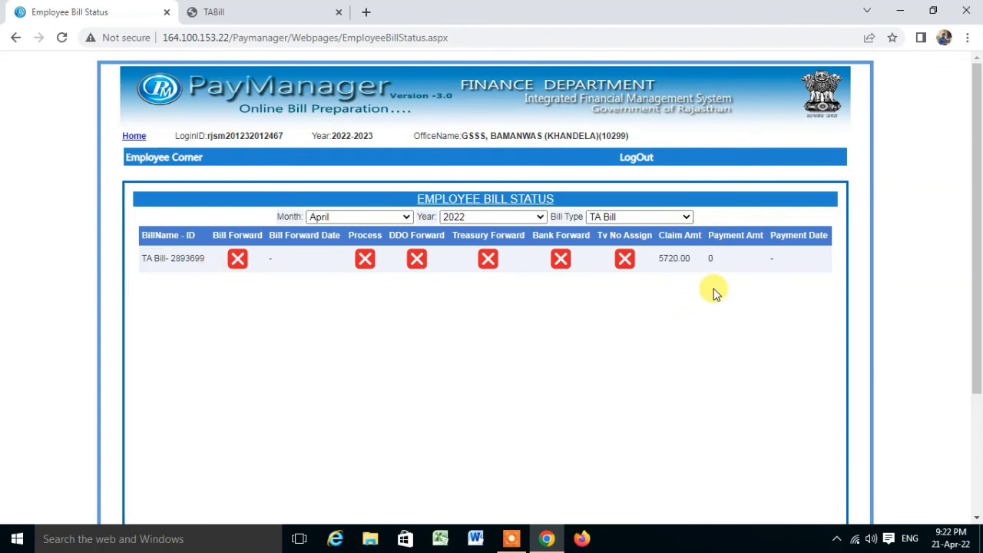